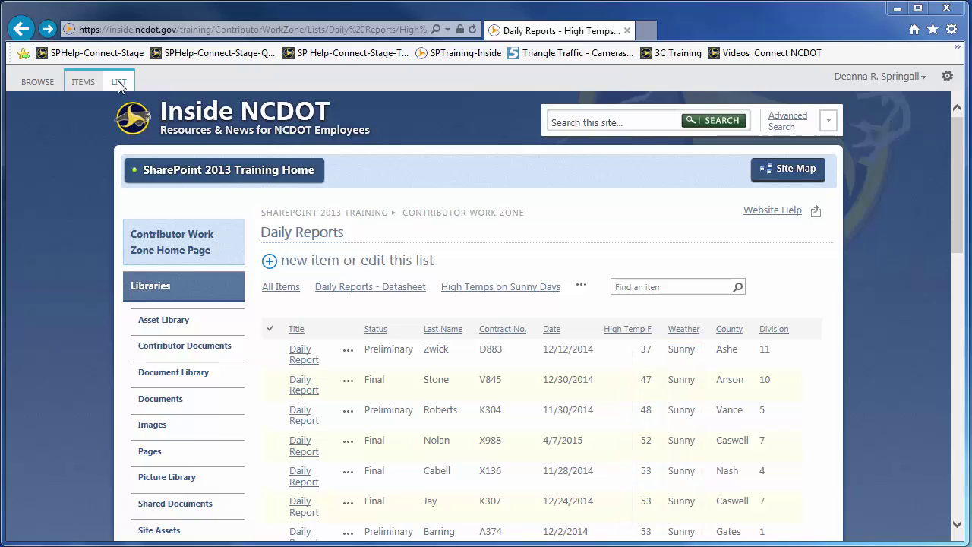
Hide Last Name and Division, and add Low Temp F at position 7 from the left
left_click(119, 82)
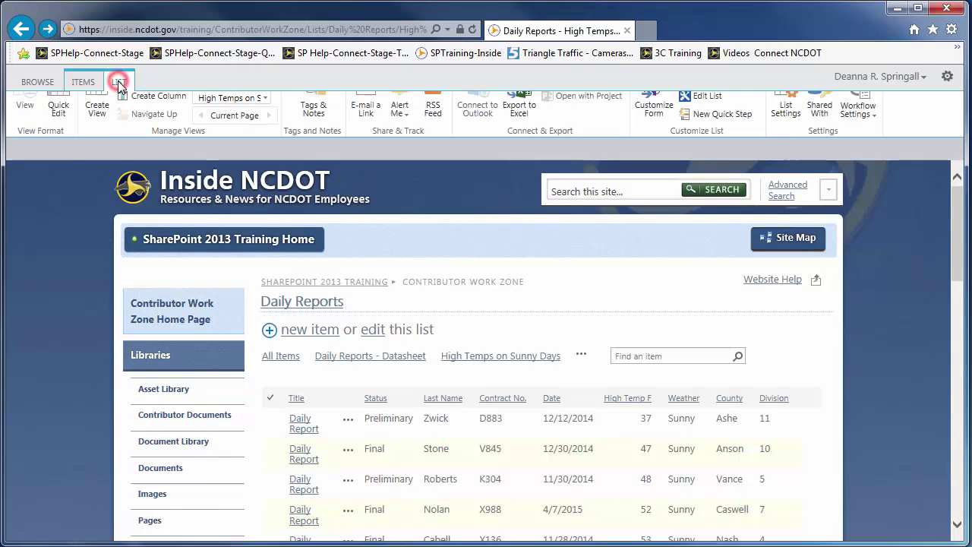
left_click(141, 100)
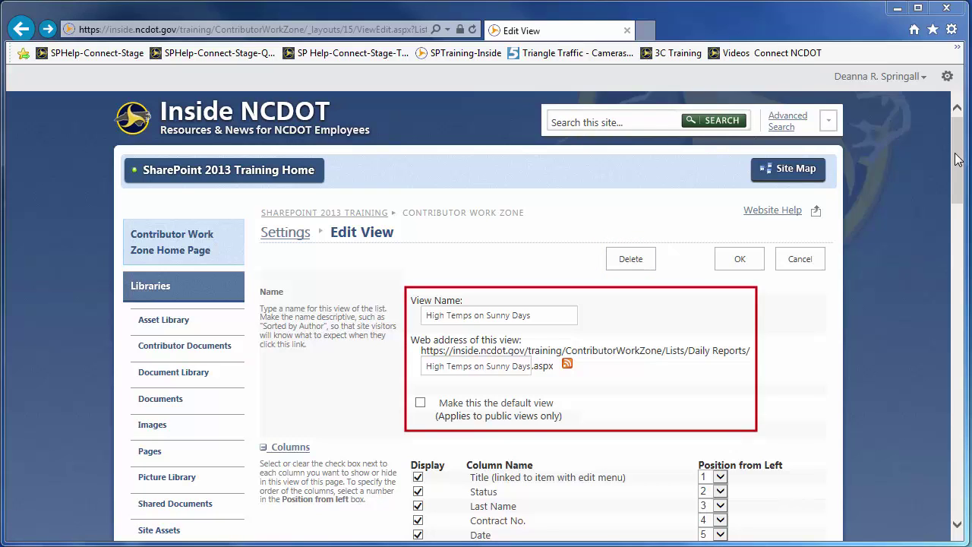
left_click_drag(957, 158, 965, 226)
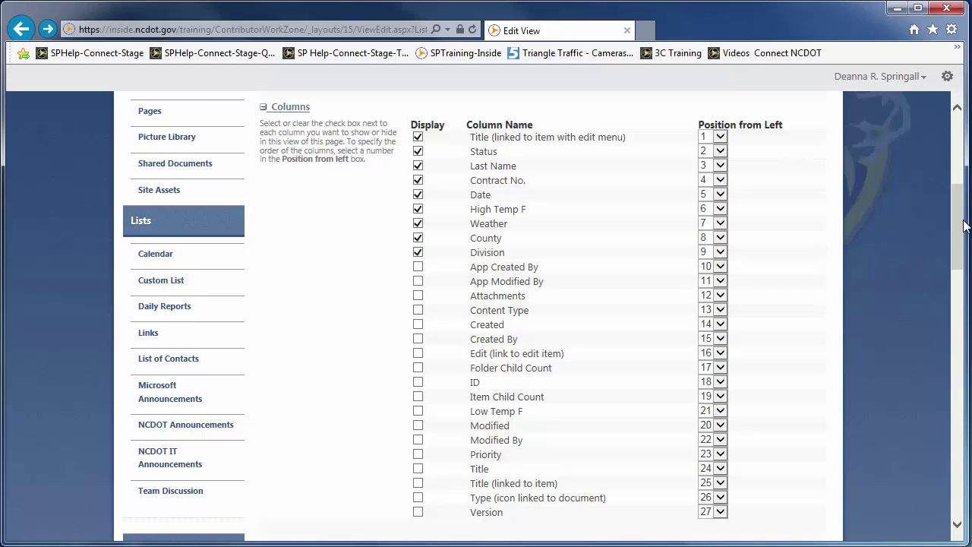
left_click(417, 252)
left_click(418, 166)
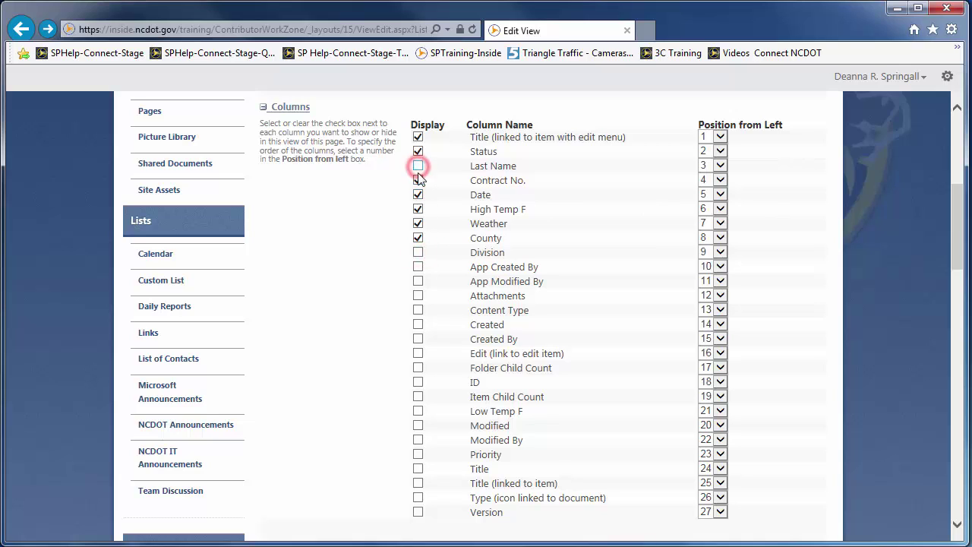
left_click(417, 411)
left_click(720, 411)
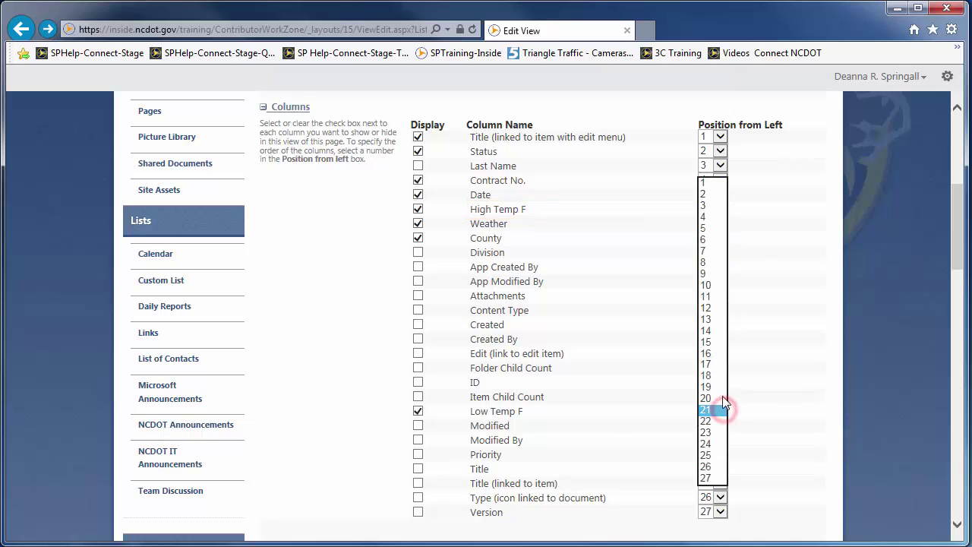
left_click(707, 252)
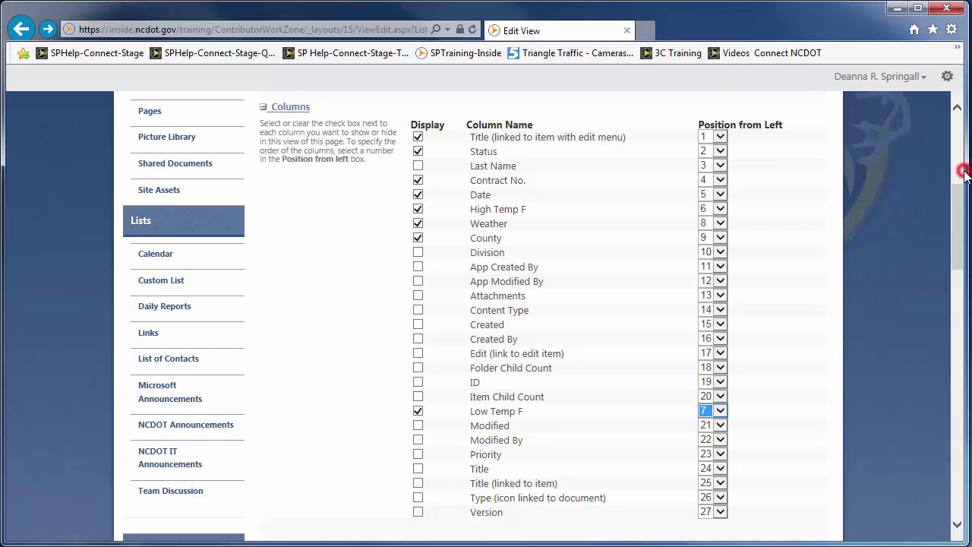
left_click(960, 173)
left_click(742, 259)
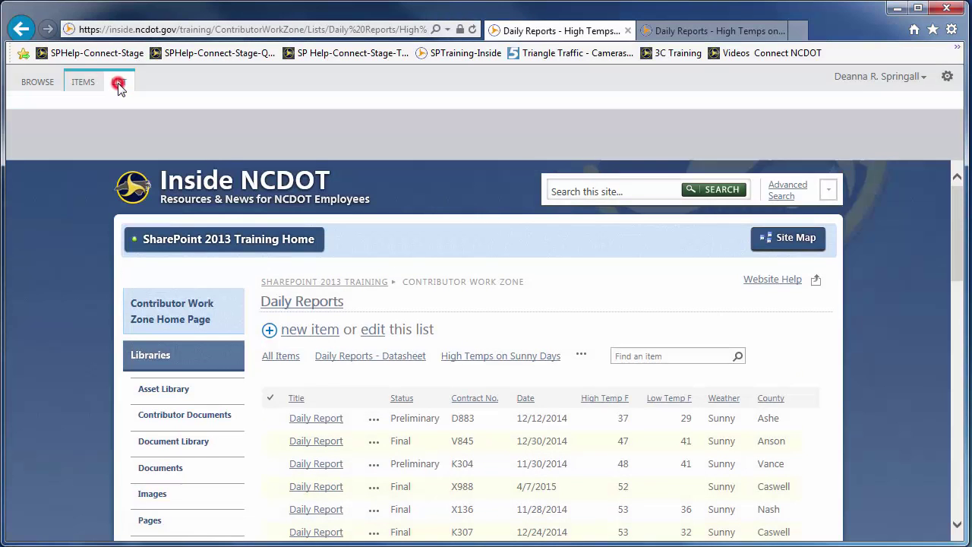
With Tabular View settings showing, select and clear all items on the Daily Reports tab
left_click(119, 82)
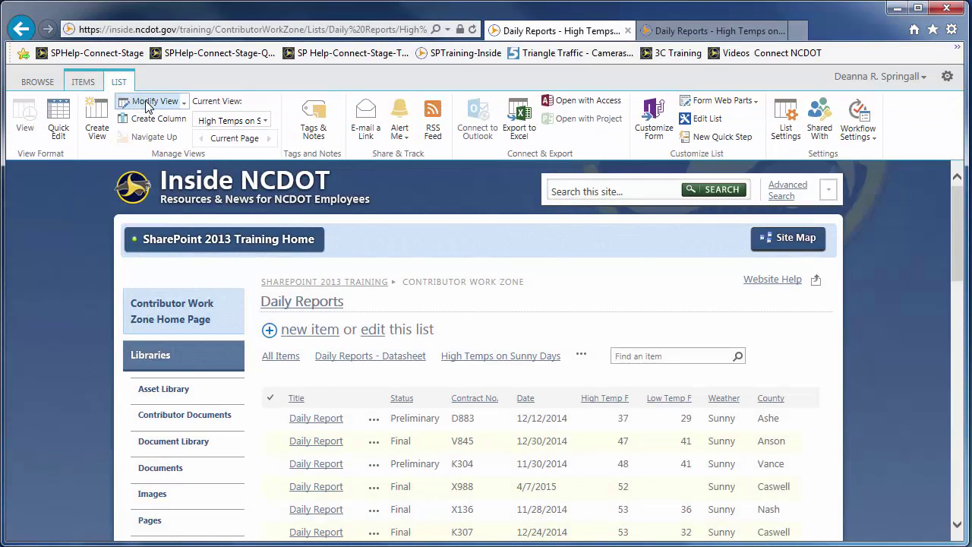
left_click(146, 105)
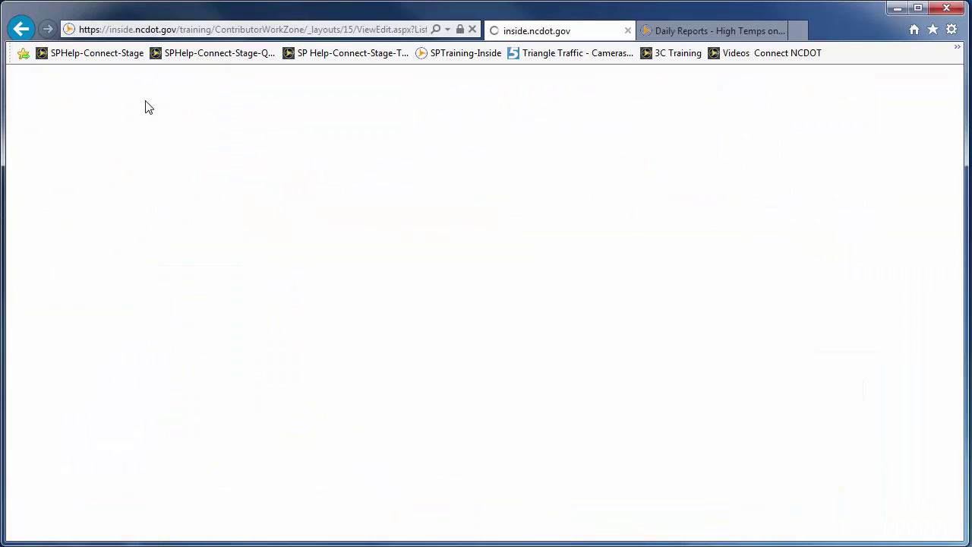
left_click(959, 517)
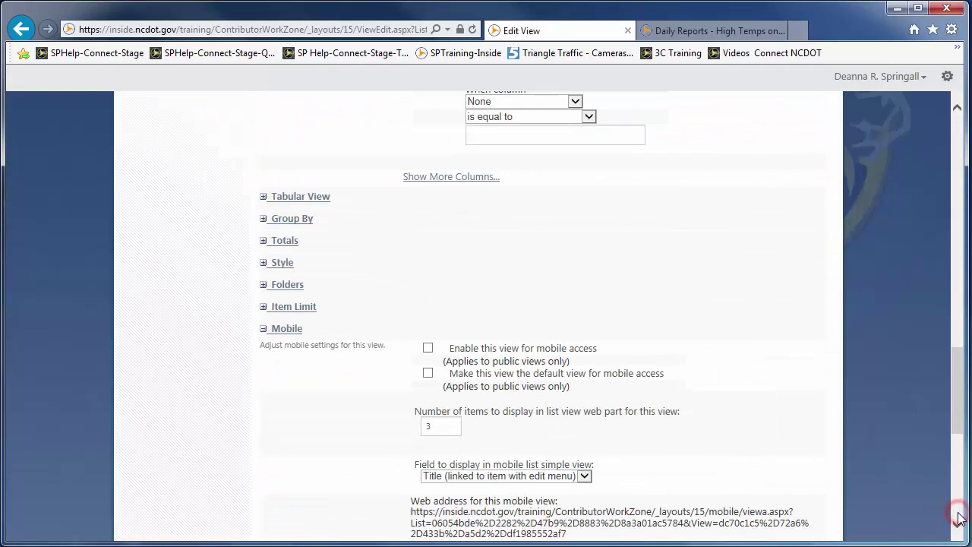
left_click(315, 200)
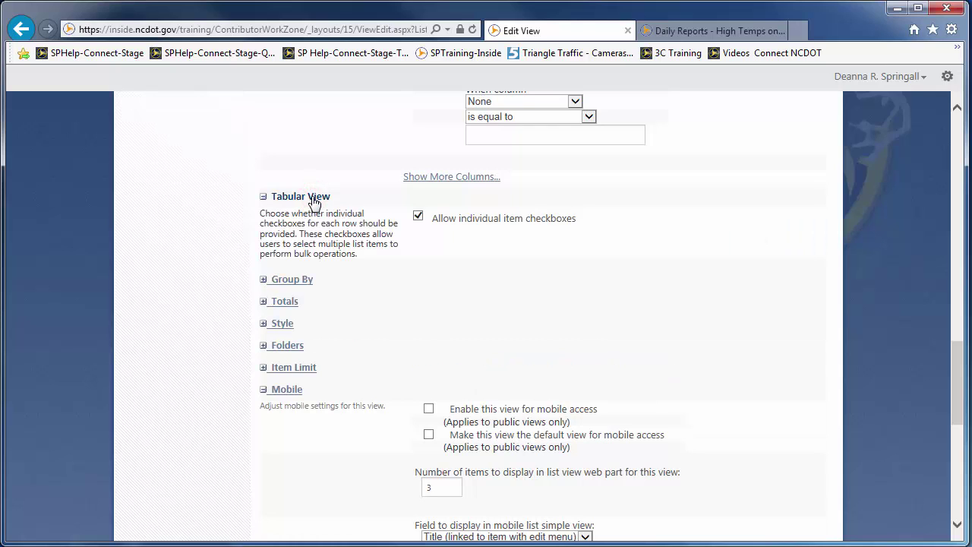
left_click(692, 30)
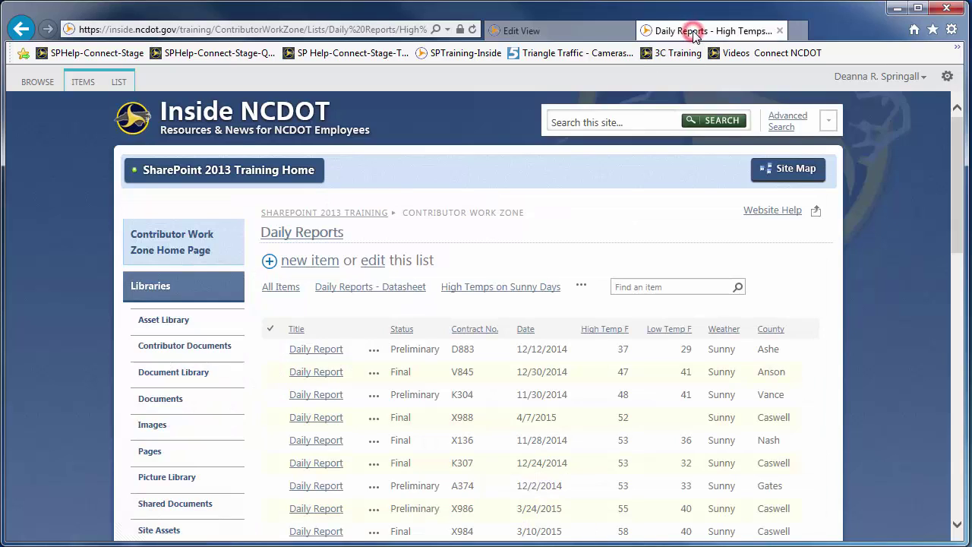
left_click(270, 329)
left_click(270, 329)
left_click(547, 32)
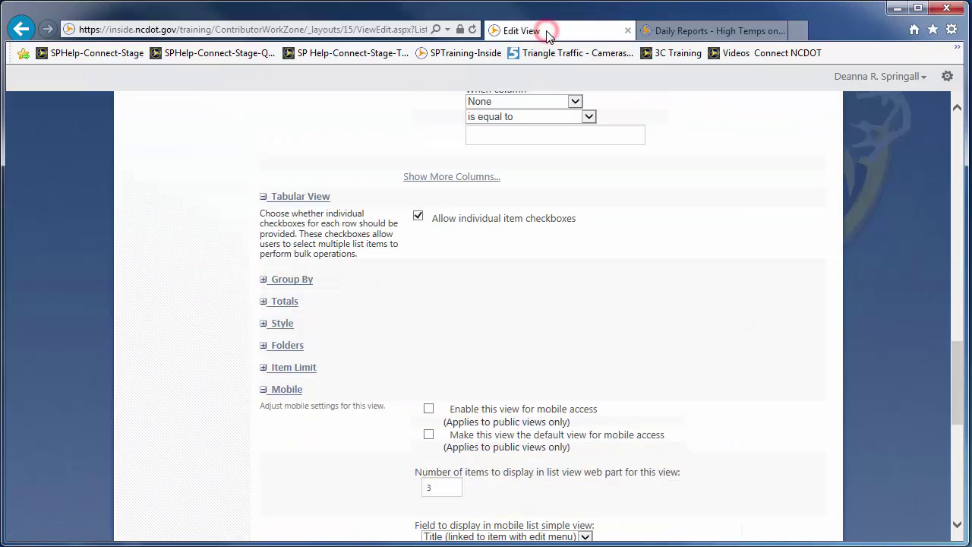
Turn off Allow individual item checkboxes and save the view
left_click(419, 218)
left_click(961, 507)
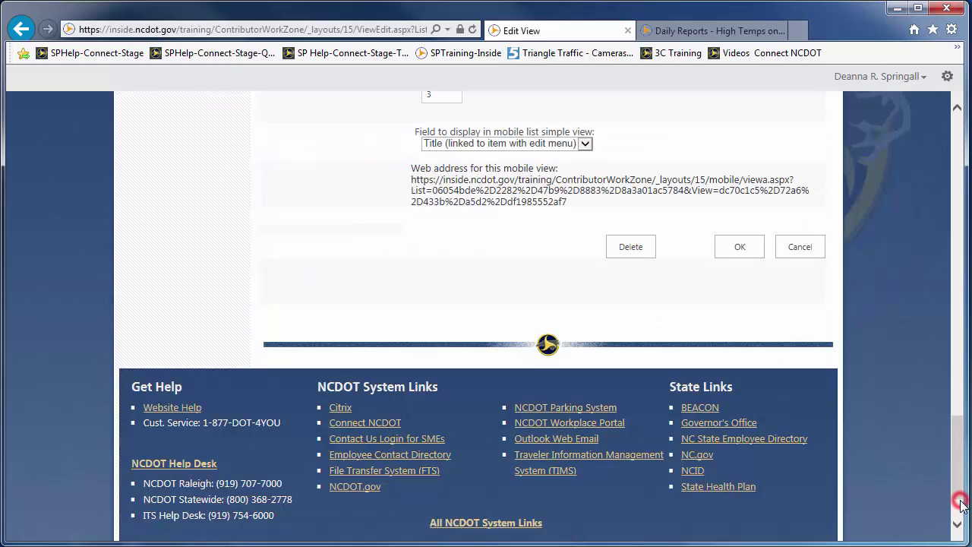
left_click(729, 246)
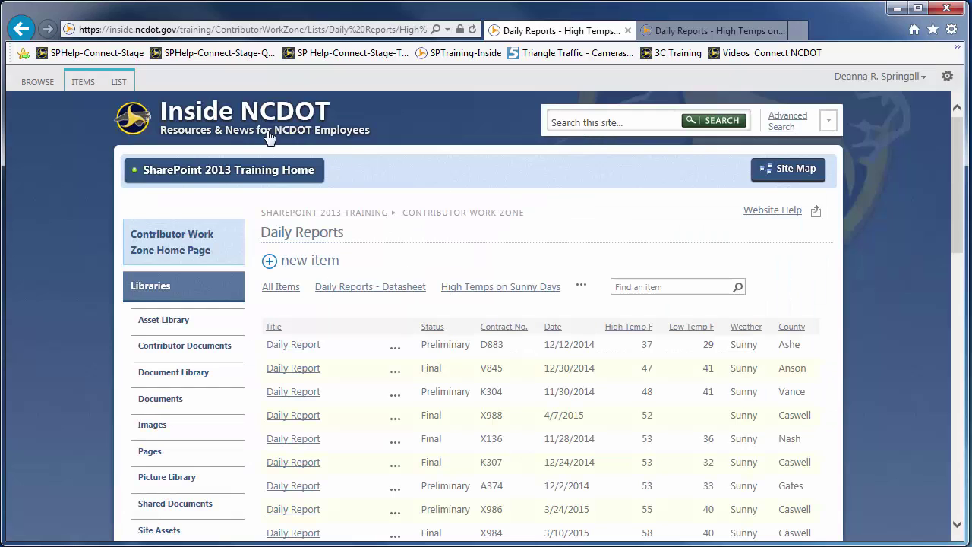
Re-enable individual item checkboxes under Tabular View
left_click(119, 81)
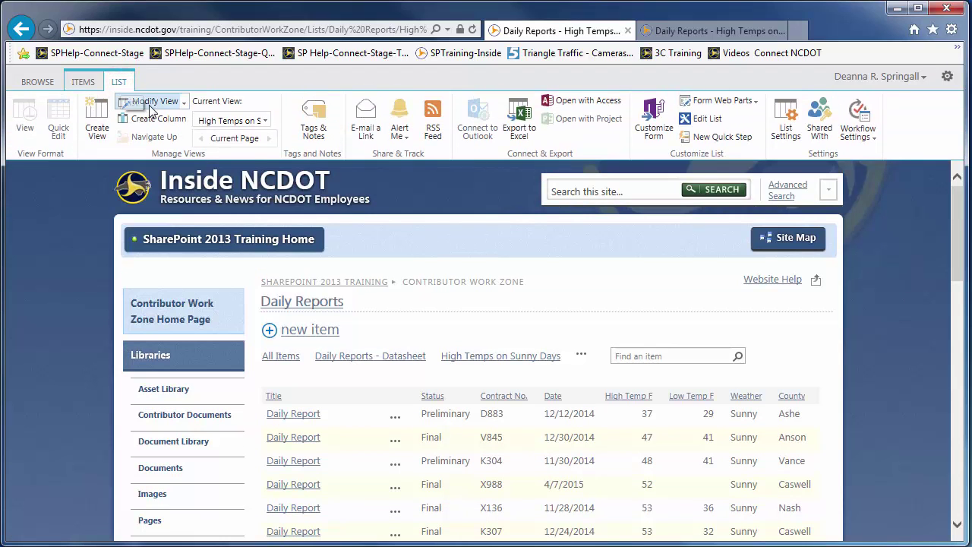
left_click(146, 101)
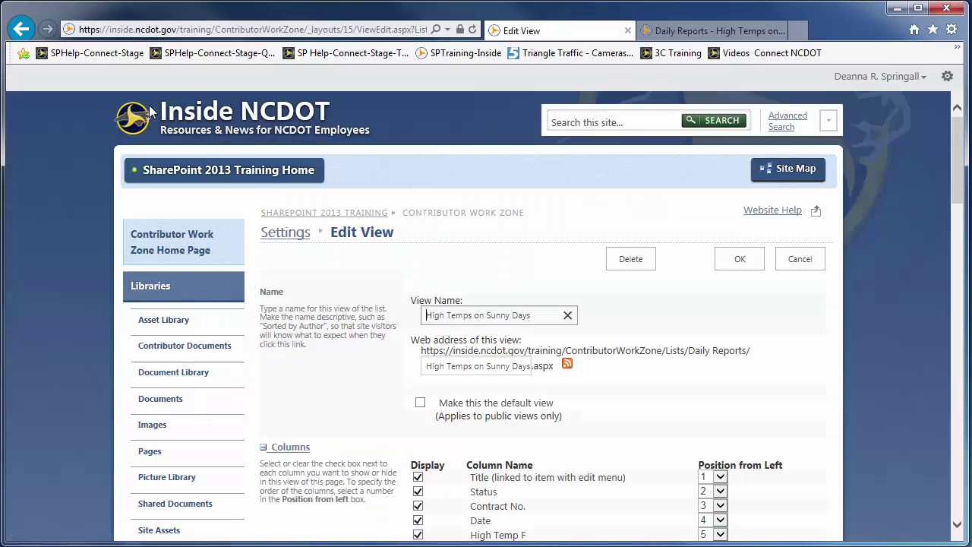
left_click(956, 497)
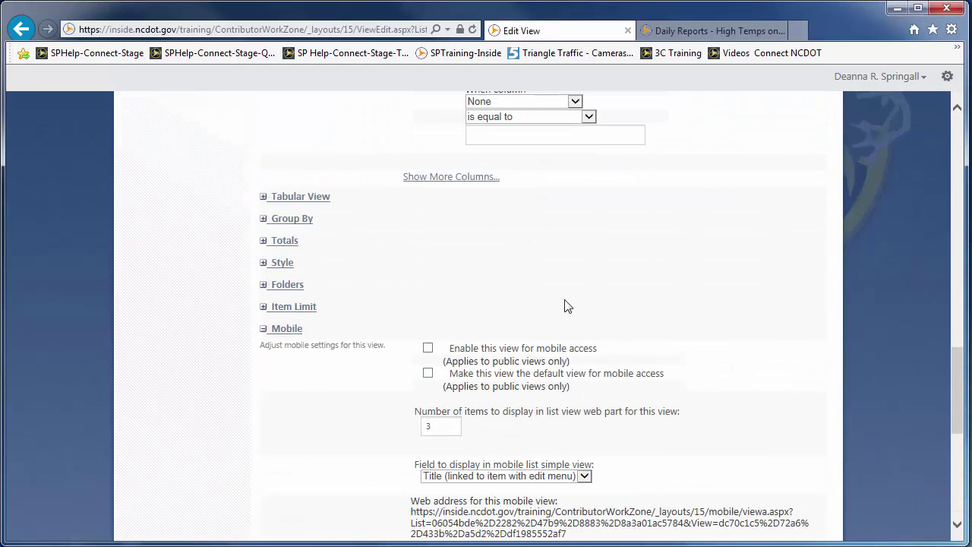
left_click(296, 196)
left_click(418, 218)
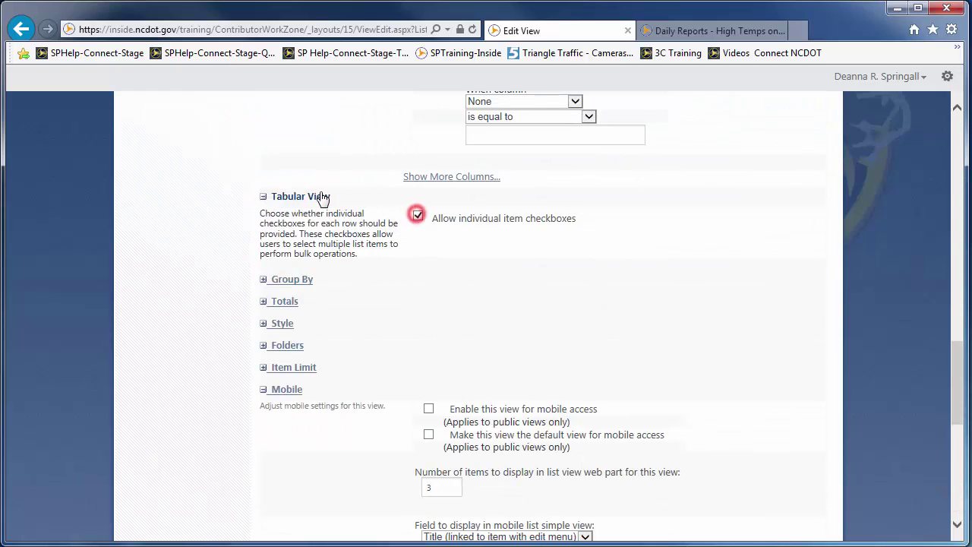
left_click(319, 196)
Set totals to Count for Title, Minimum for Low Temp F, Average for High Temp F, and save
left_click(284, 242)
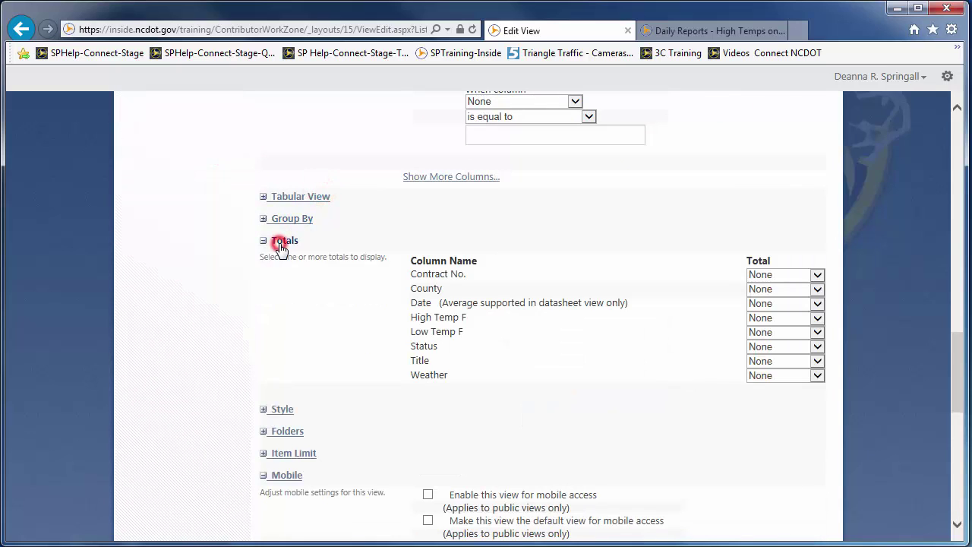
left_click(817, 362)
left_click(815, 374)
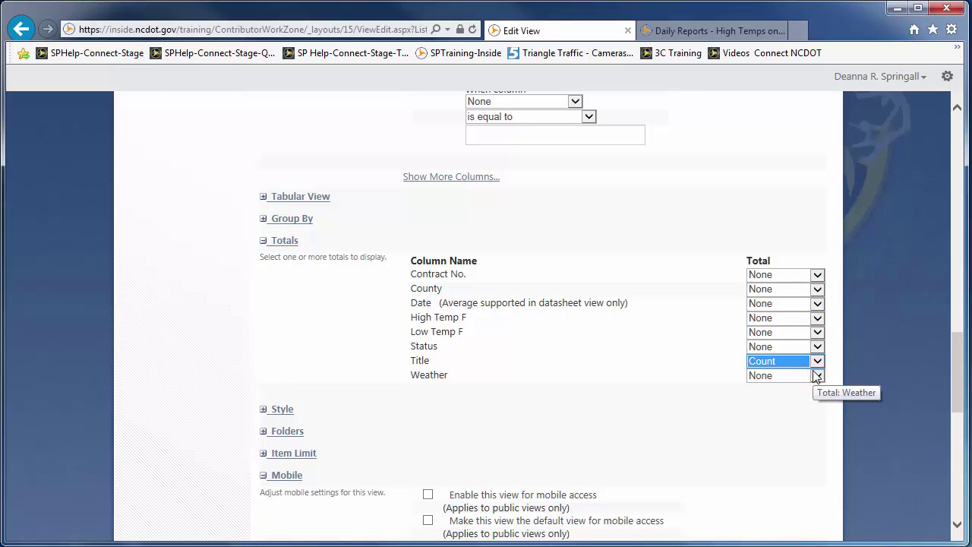
left_click(818, 318)
left_click(807, 378)
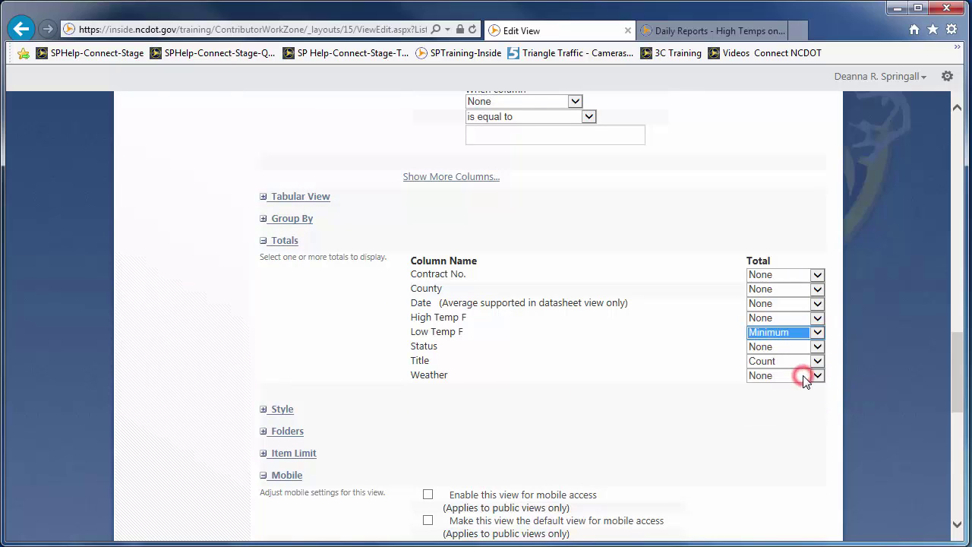
left_click(819, 319)
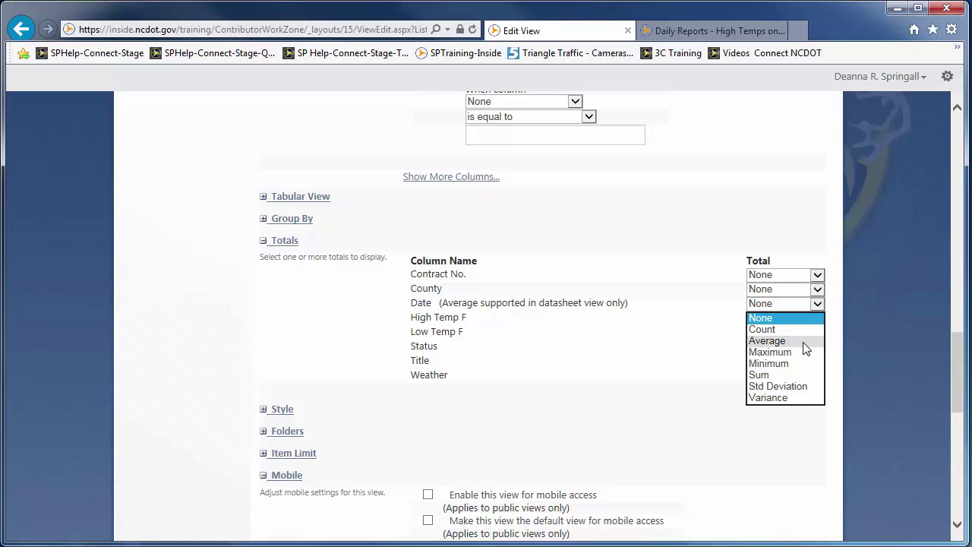
left_click(805, 341)
left_click(957, 503)
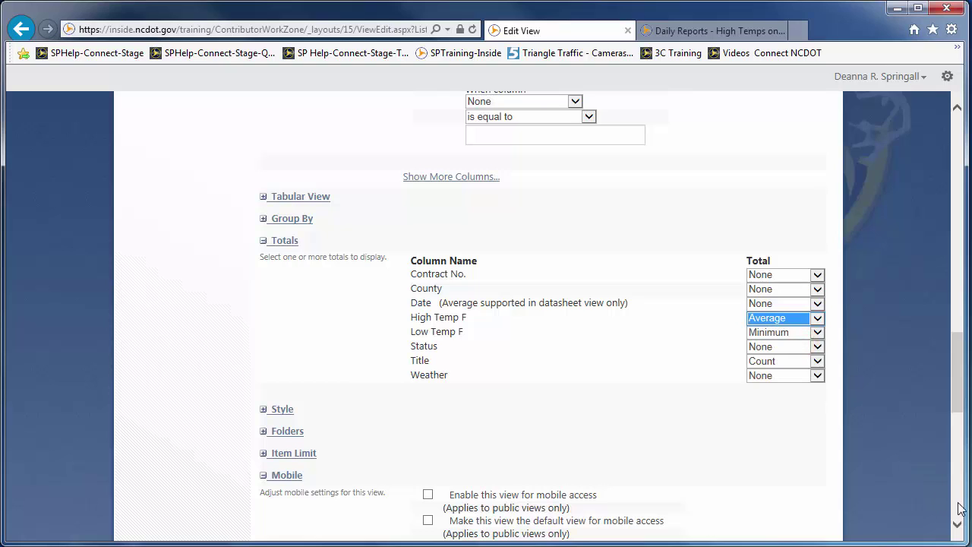
left_click(749, 336)
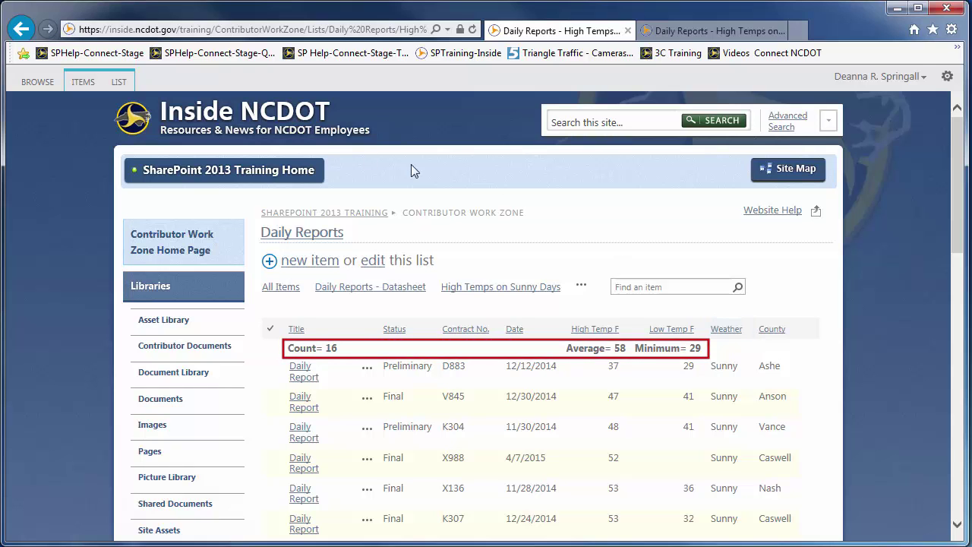
Review the view's Totals settings, leaving Title's total choice unchanged
left_click(120, 84)
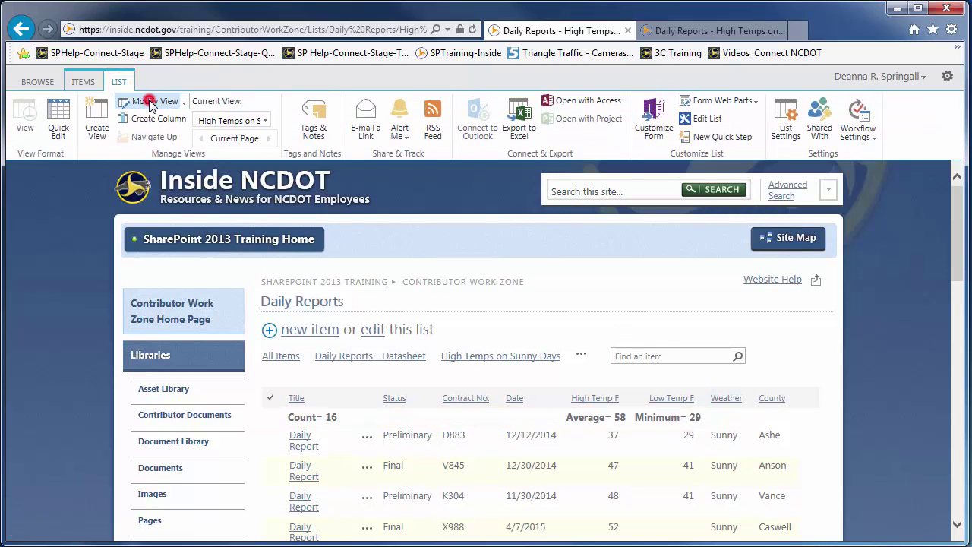
left_click(146, 102)
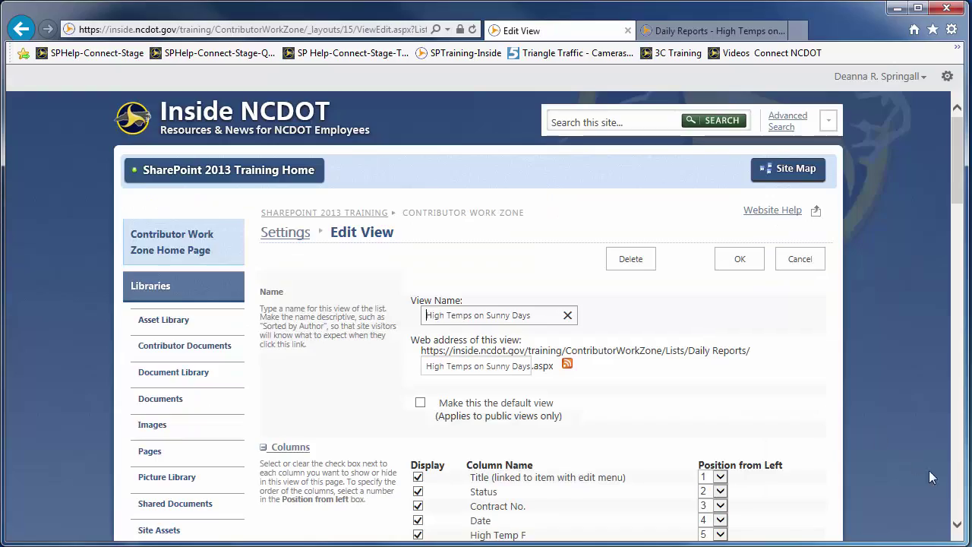
left_click(959, 508)
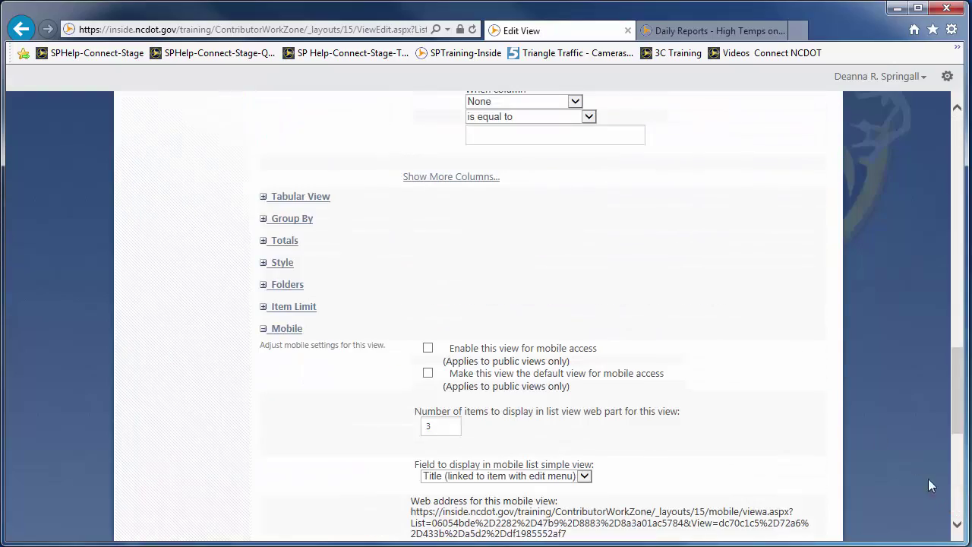
left_click(283, 240)
left_click(816, 360)
left_click(817, 357)
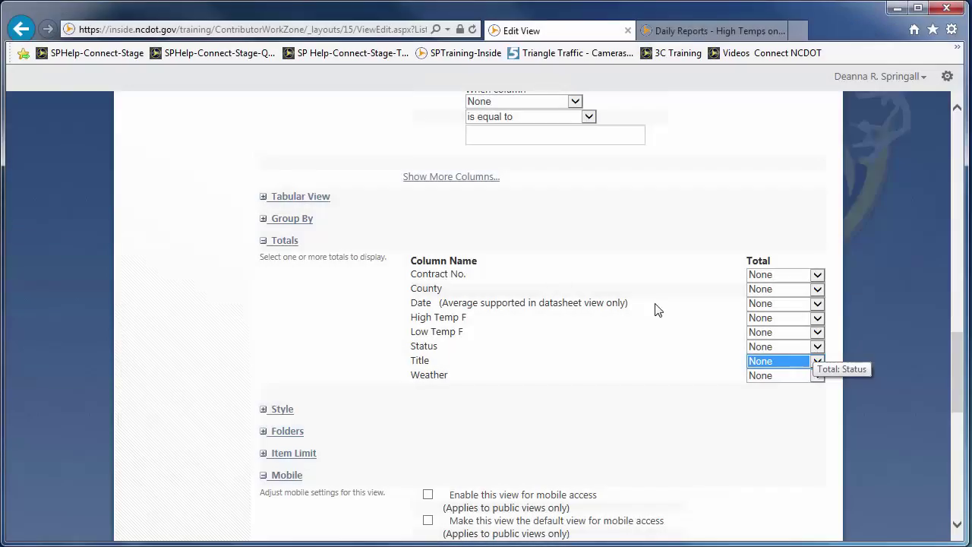
left_click(284, 241)
Apply the Basic Table style after comparing with the Daily Reports tab
left_click(283, 263)
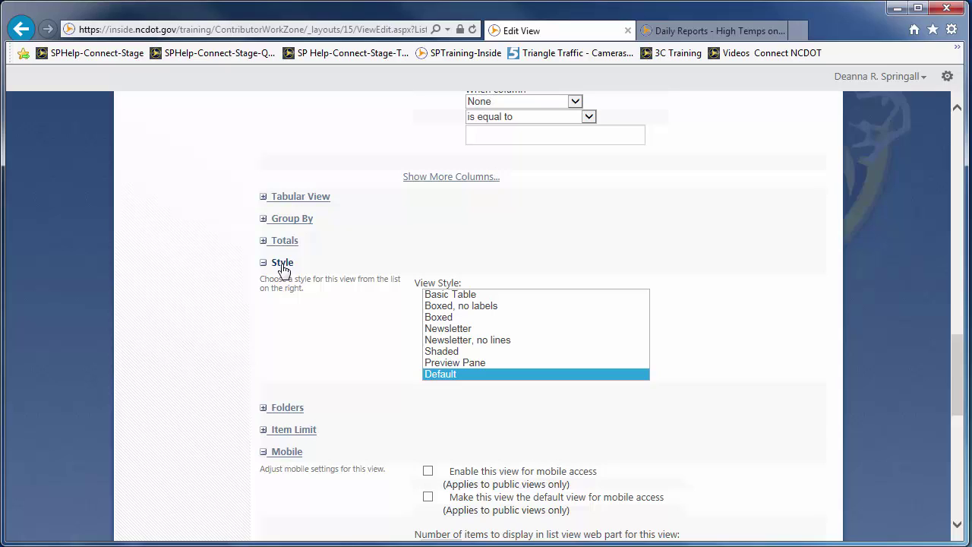
left_click(667, 32)
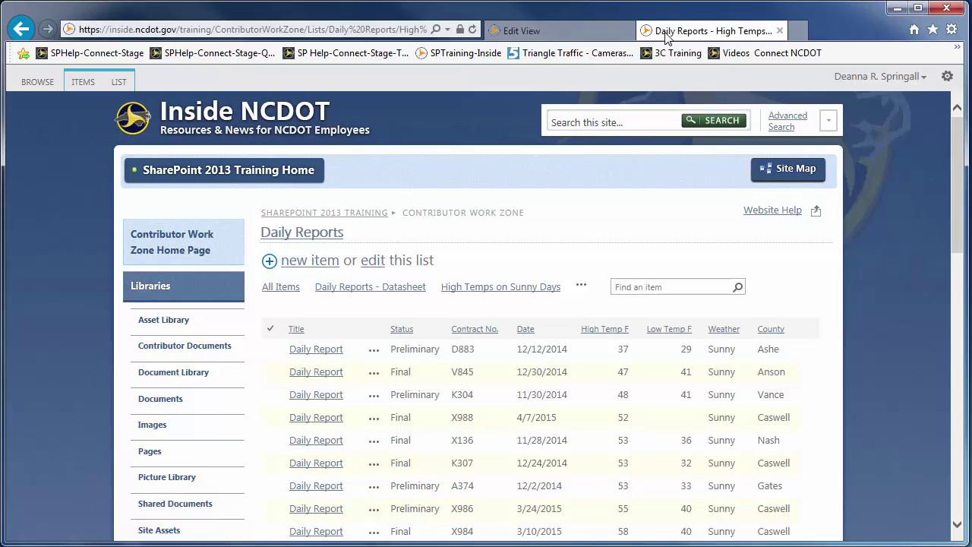
left_click(568, 29)
left_click(481, 295)
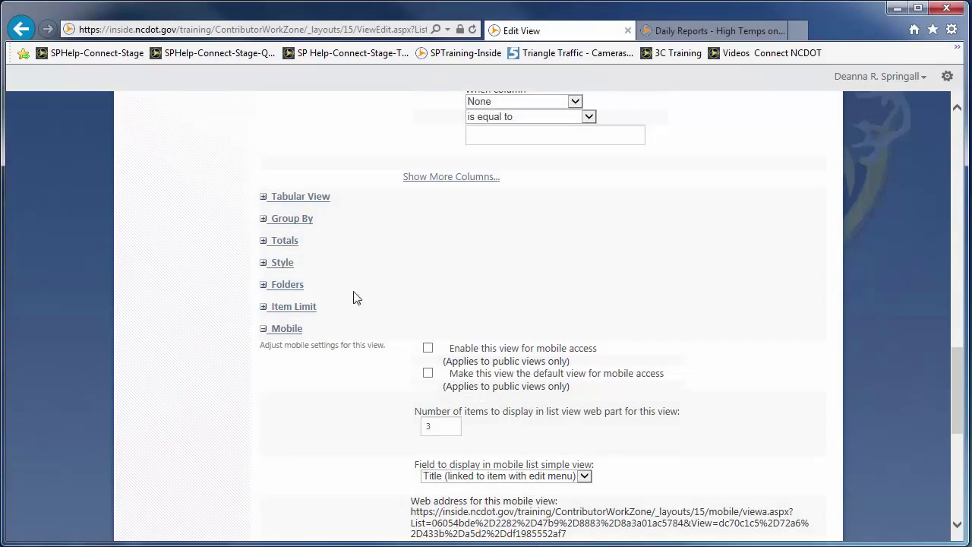
Switch the view to the Boxed style and scroll through the boxed list
left_click(282, 262)
left_click(438, 316)
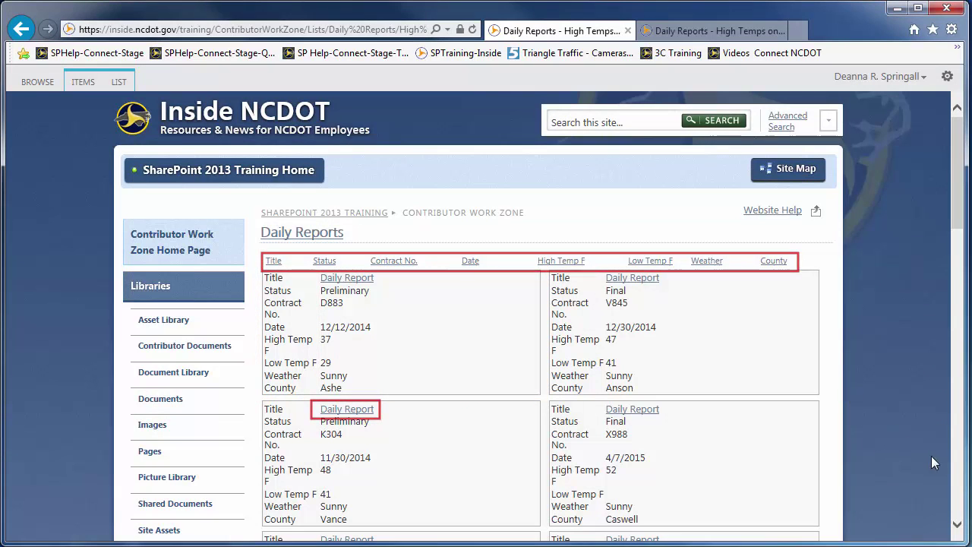
left_click(957, 480)
left_click(958, 482)
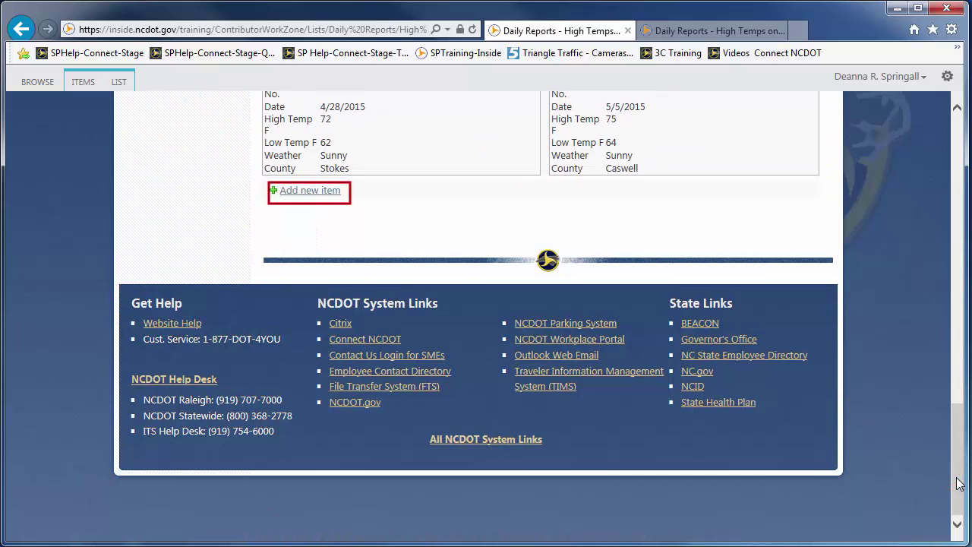
left_click(955, 125)
left_click_drag(955, 125, 955, 126)
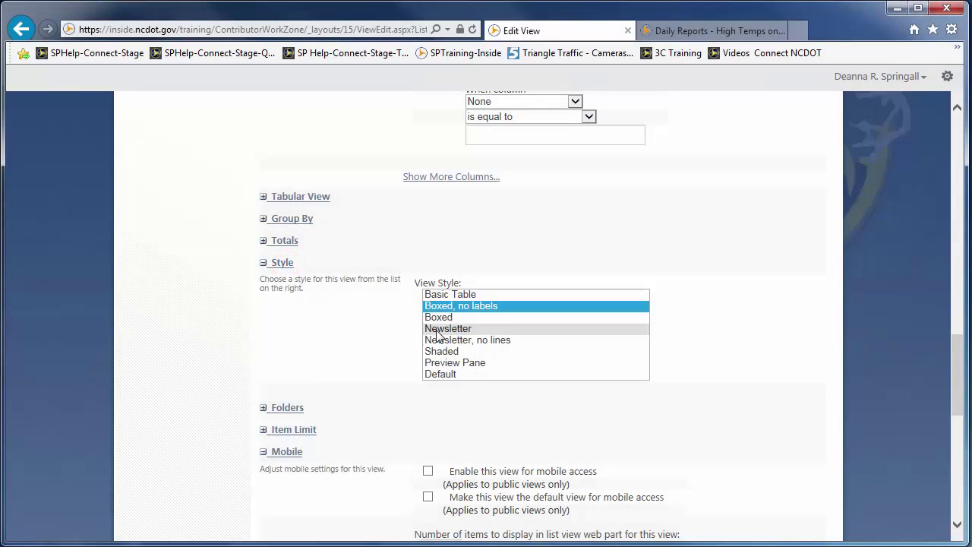
Apply the Newsletter, Newsletter no lines, Shaded, then Preview Pane styles in turn
left_click(437, 331)
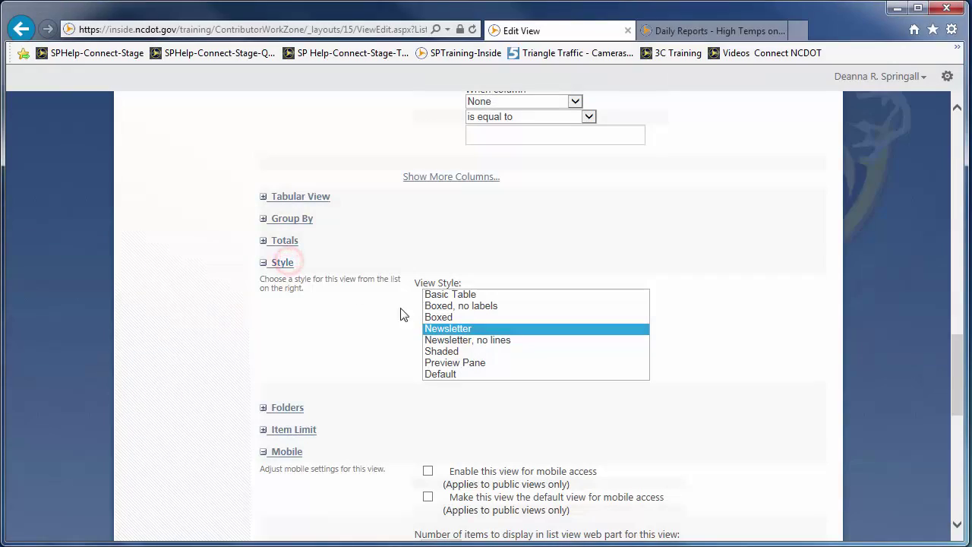
left_click(464, 341)
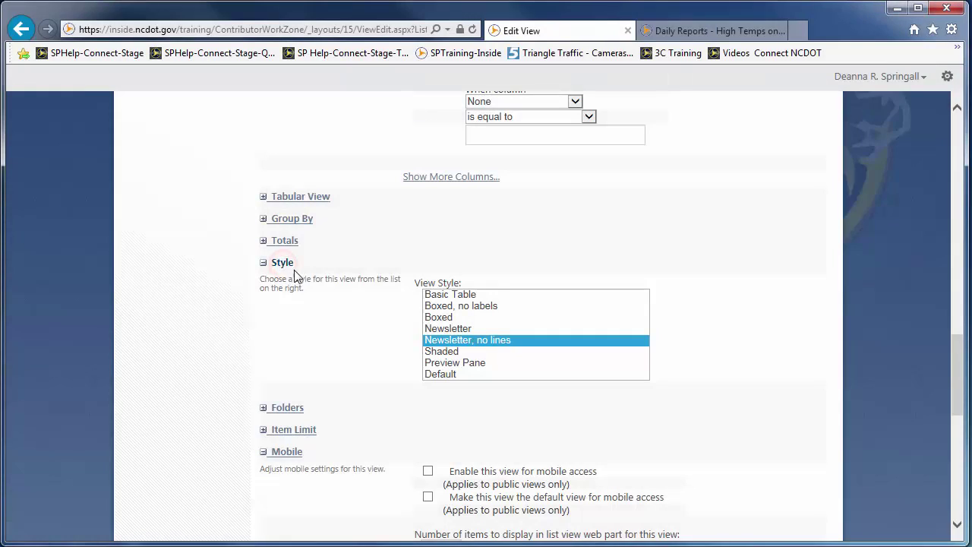
left_click(441, 351)
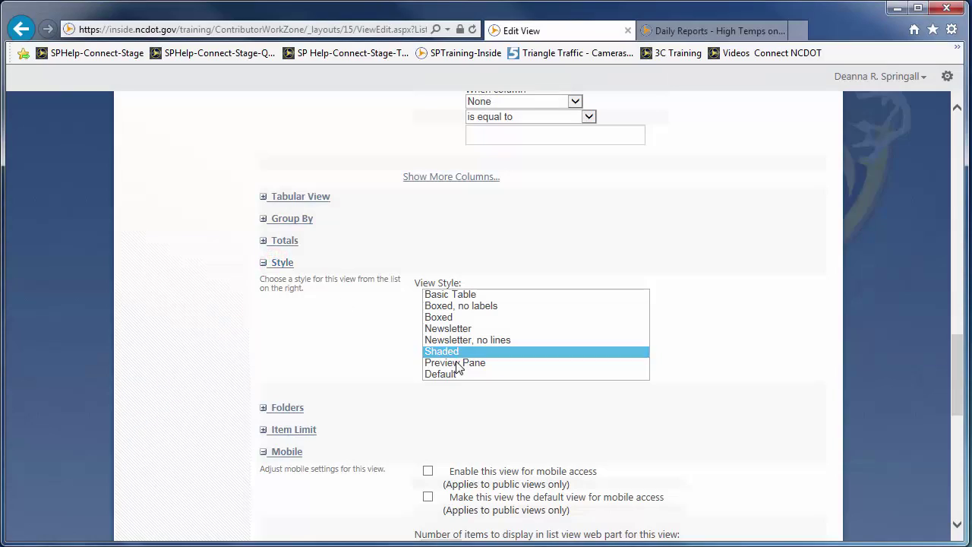
left_click(456, 363)
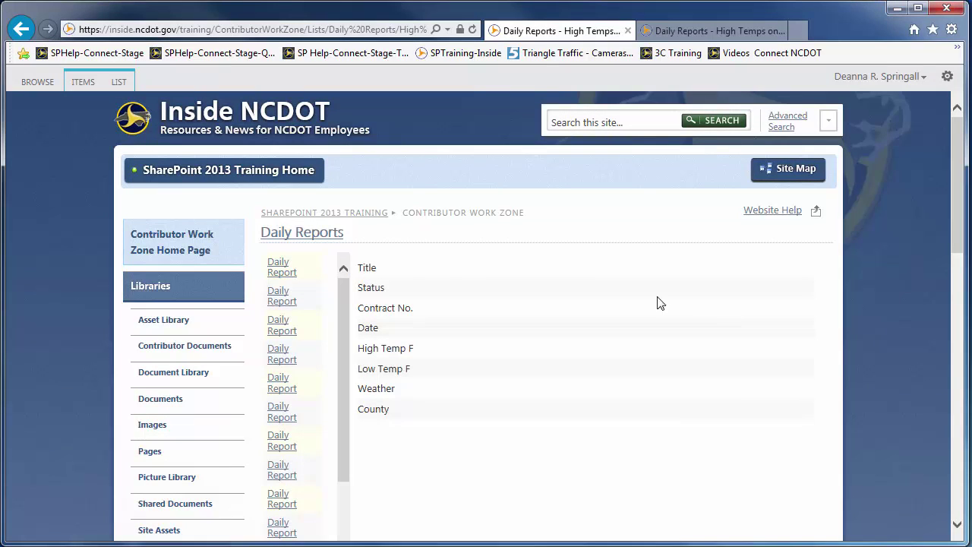
Preview individual reports' details in the Preview Pane layout
mouse_move(283, 325)
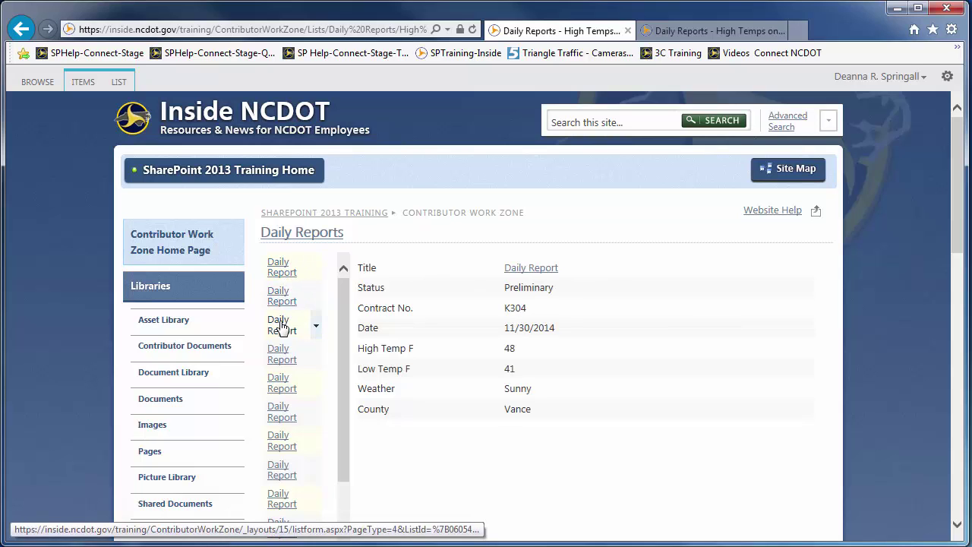
mouse_move(284, 378)
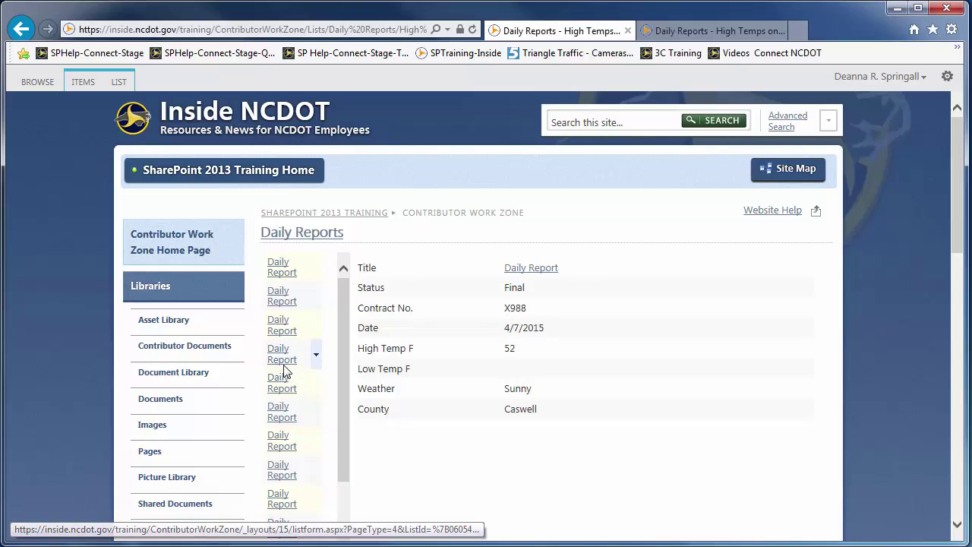
mouse_move(284, 283)
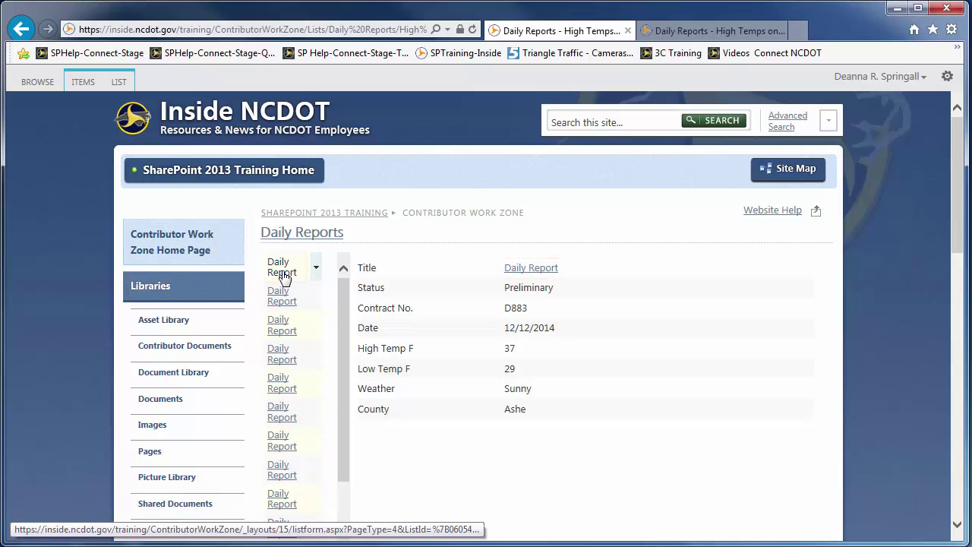
left_click(119, 81)
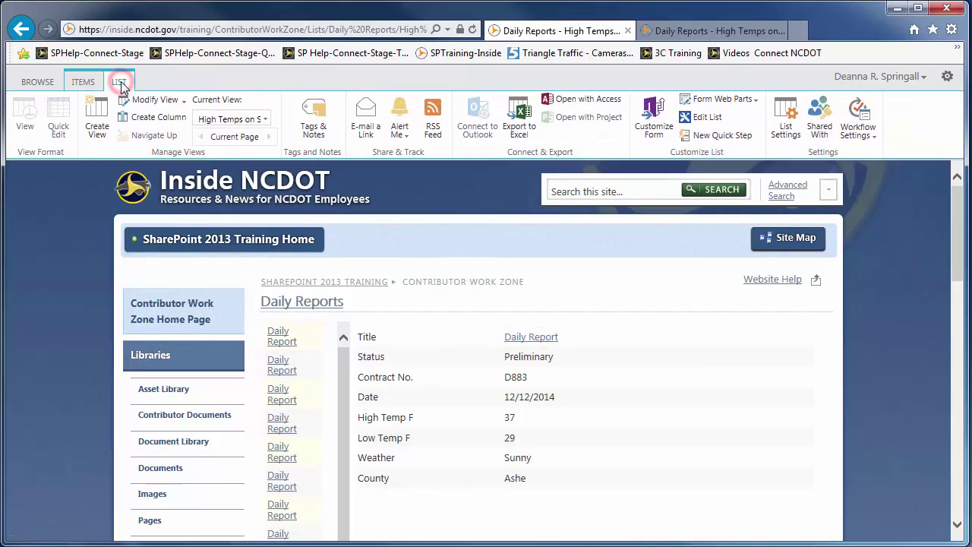
Set the item limit to 3 displayed in batches and save the view
left_click(147, 103)
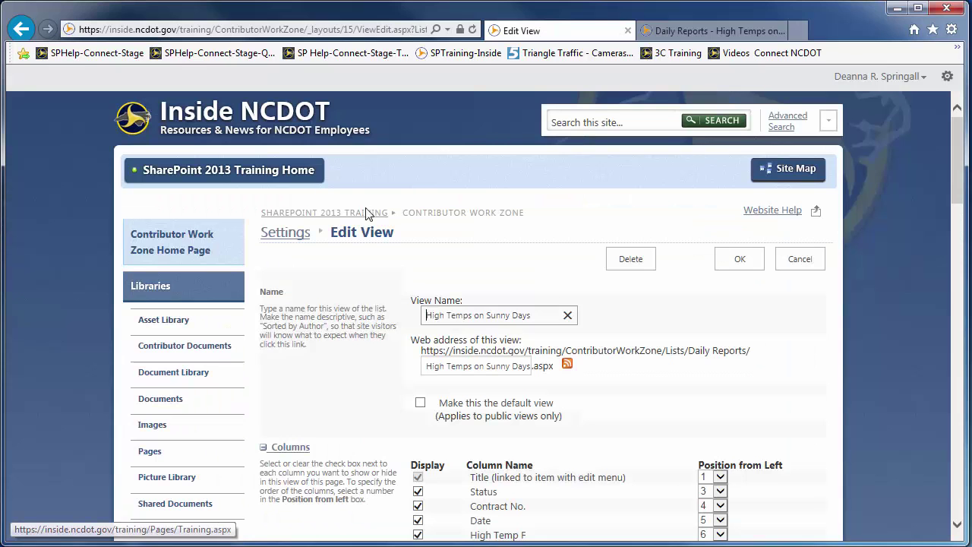
left_click(956, 490)
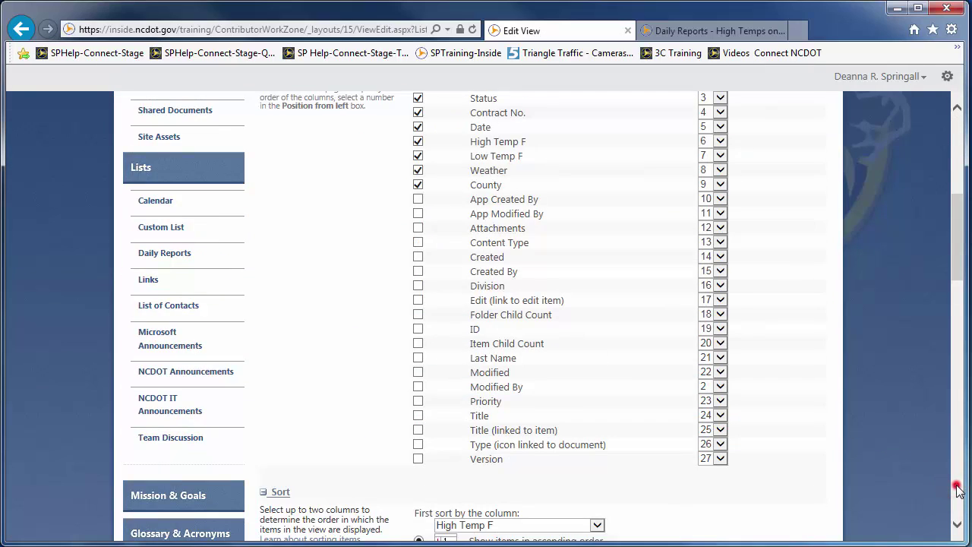
left_click(957, 490)
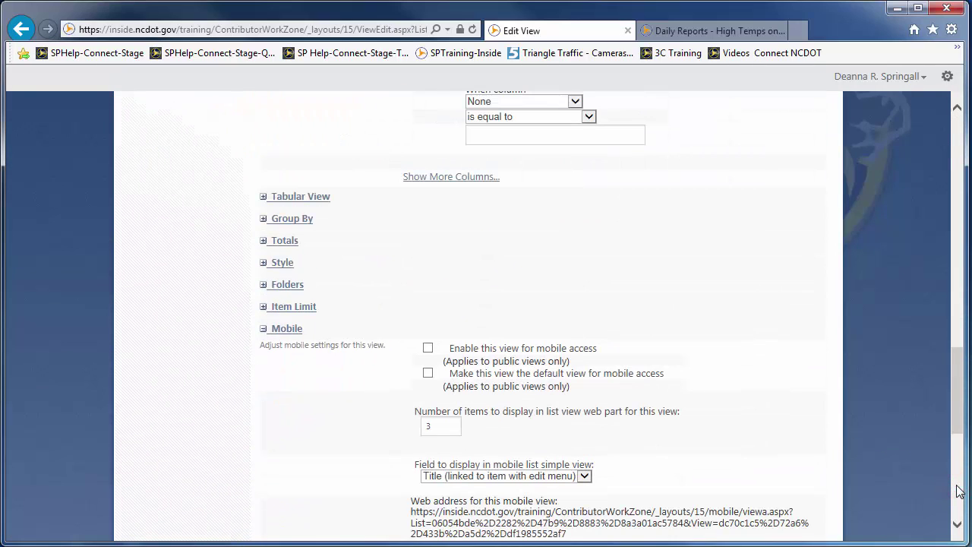
left_click(284, 309)
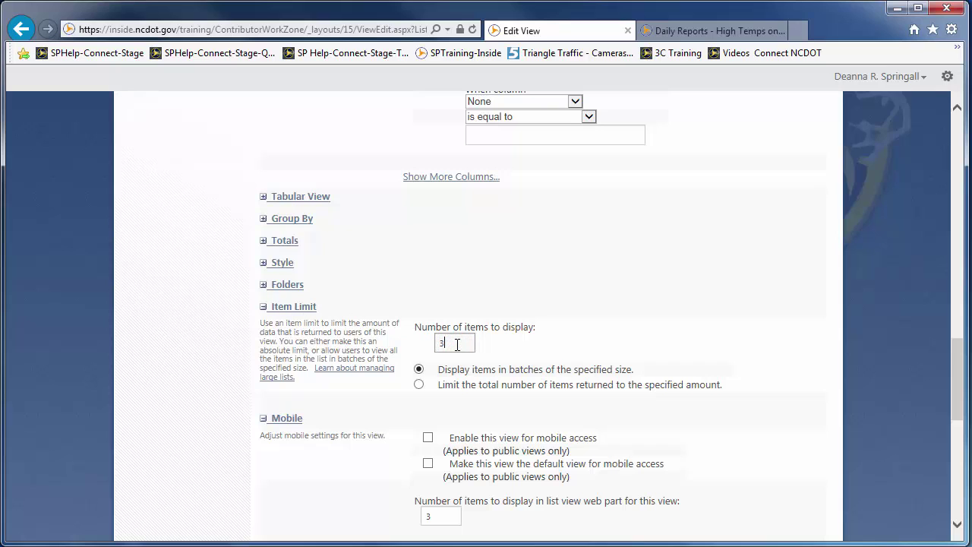
scroll(955, 493, "down", 5)
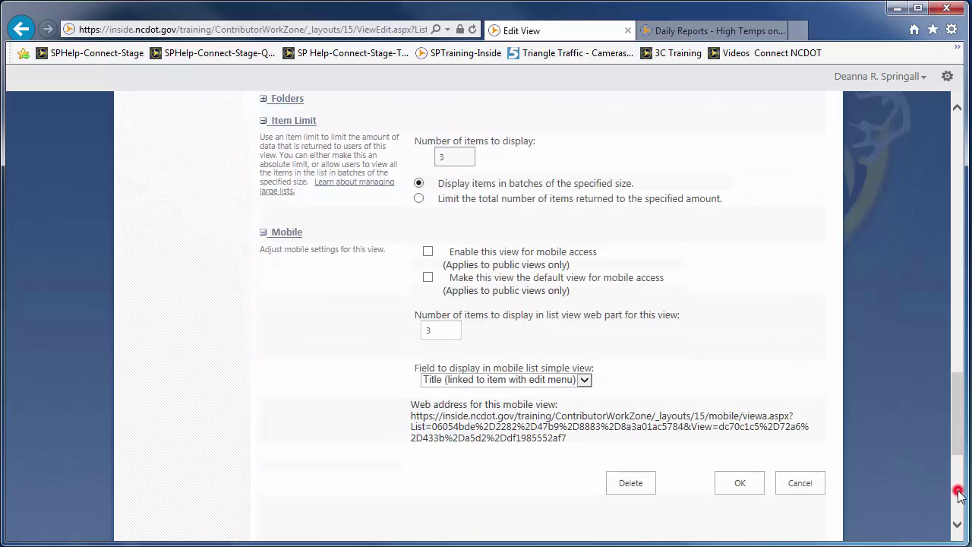
left_click(739, 276)
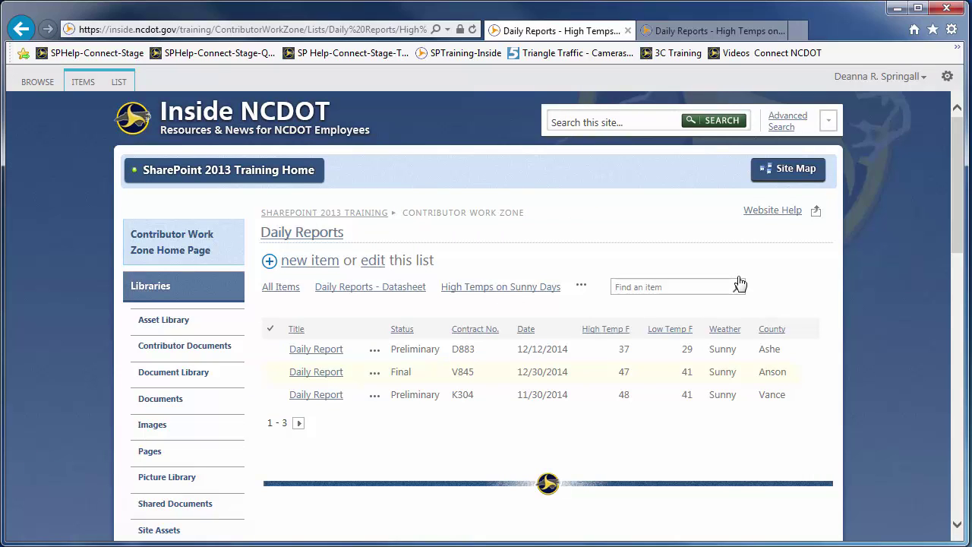
Page forward to reports 4-6 and back to 1-3, then reopen the view settings
left_click(299, 424)
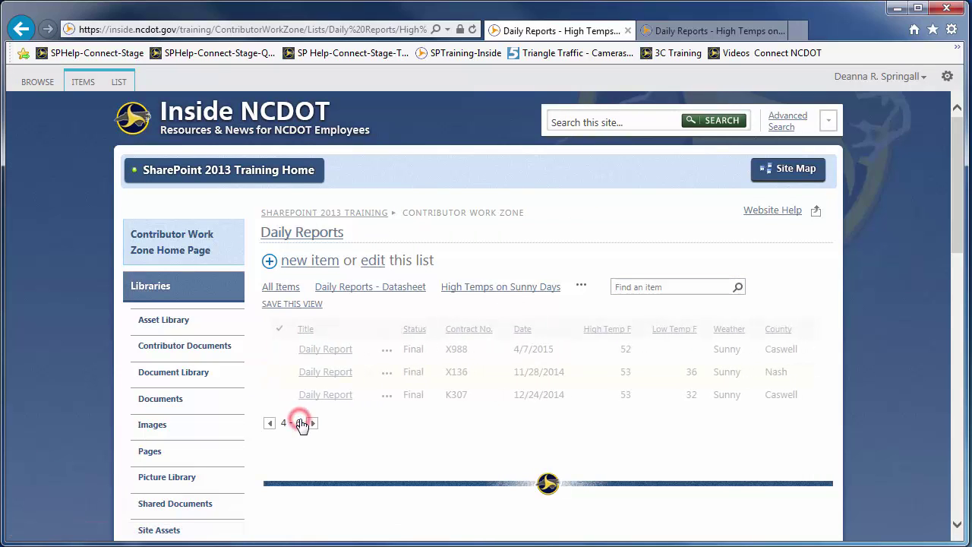
left_click(270, 424)
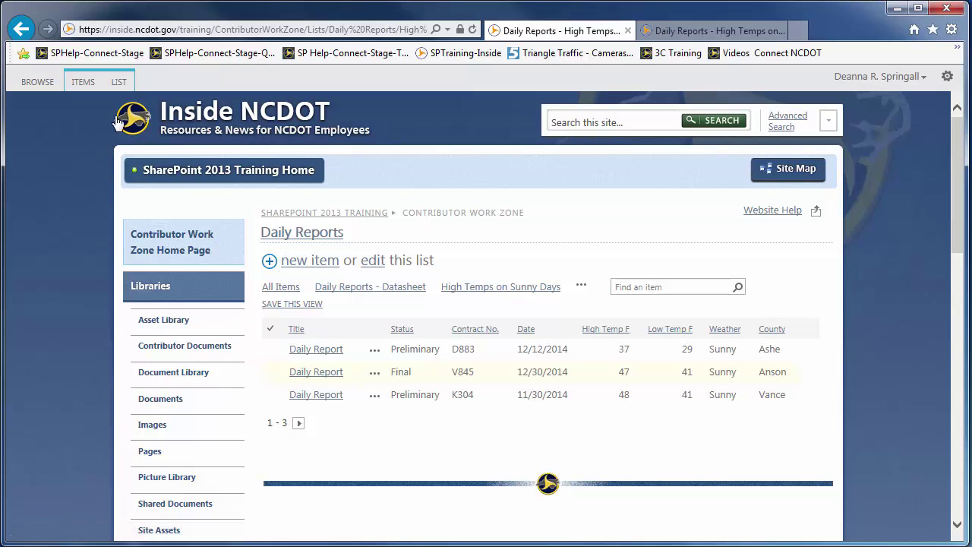
left_click(119, 81)
left_click(147, 103)
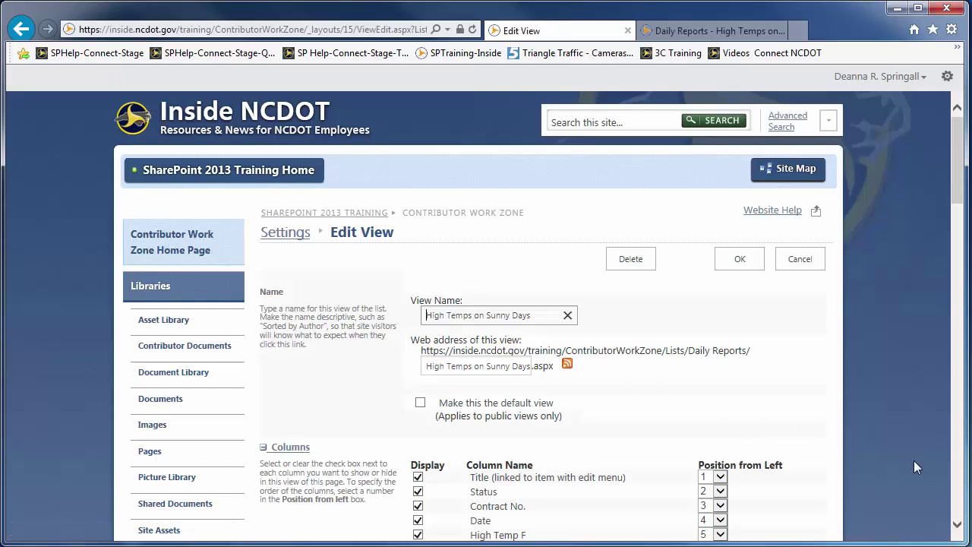
Change the item limit to cap total returned items at 3 and save the view
scroll(961, 508, "down", 20)
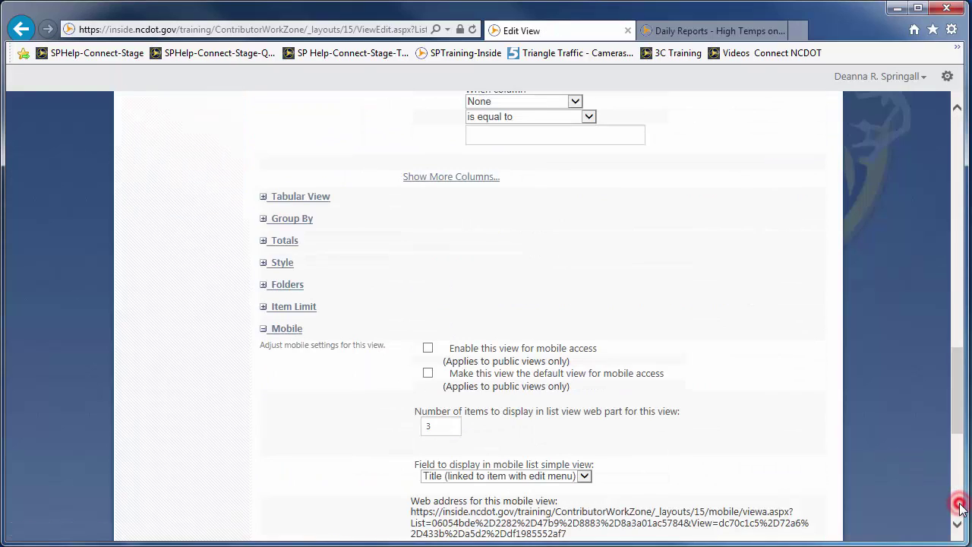
left_click(294, 306)
left_click(419, 384)
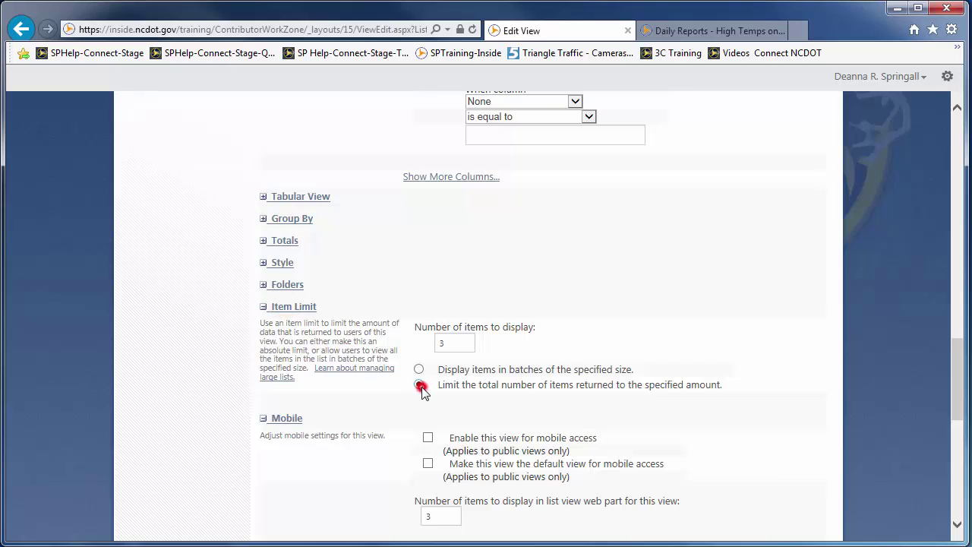
left_click(955, 502)
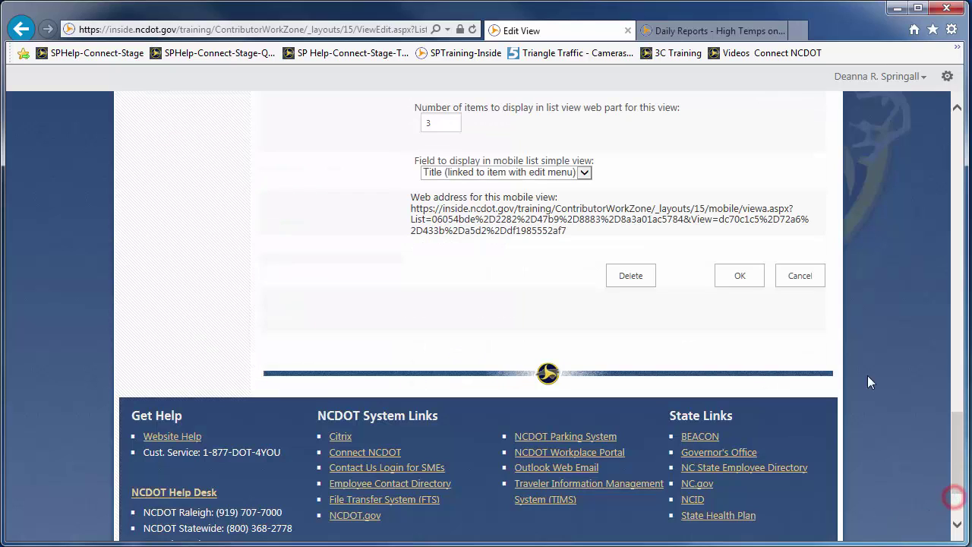
left_click(761, 275)
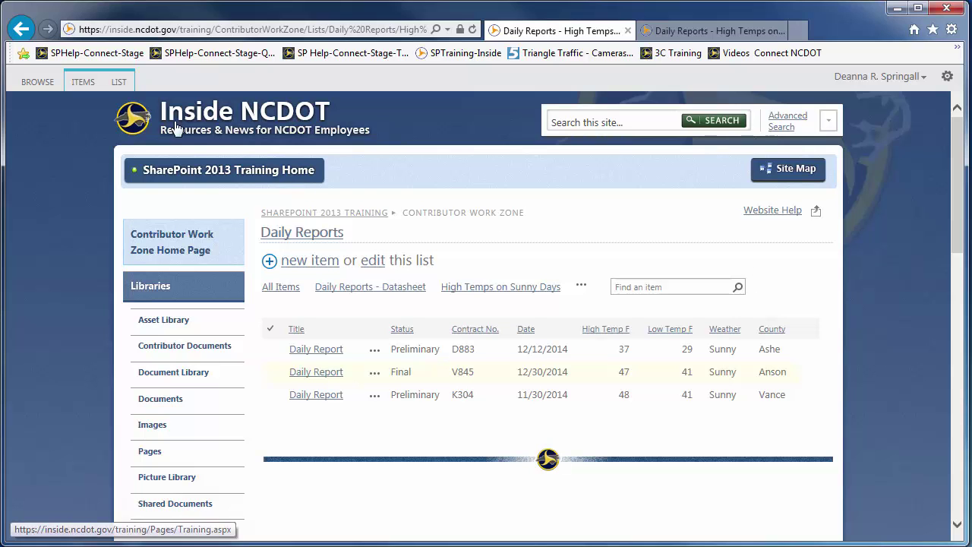
Open the view settings and scroll down to the Mobile section
left_click(118, 82)
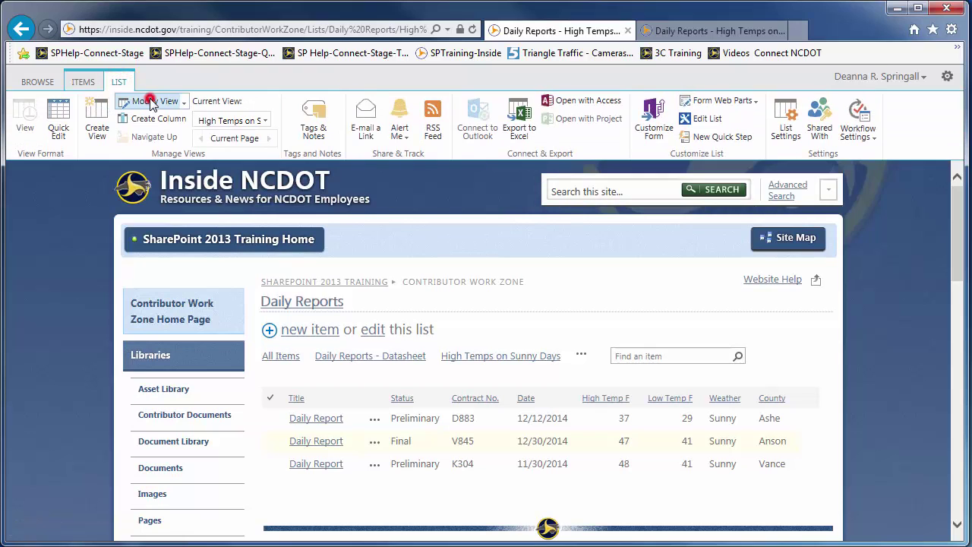
left_click(146, 100)
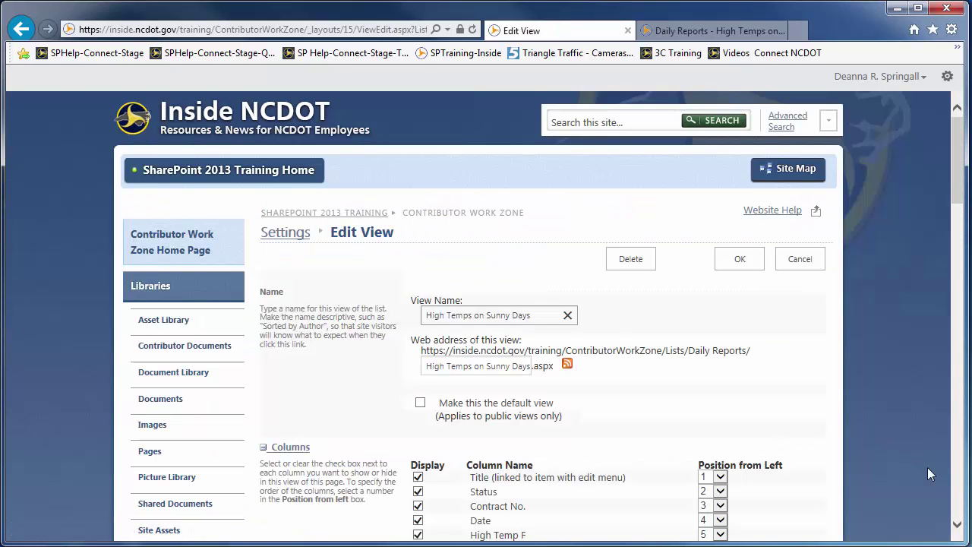
left_click(961, 499)
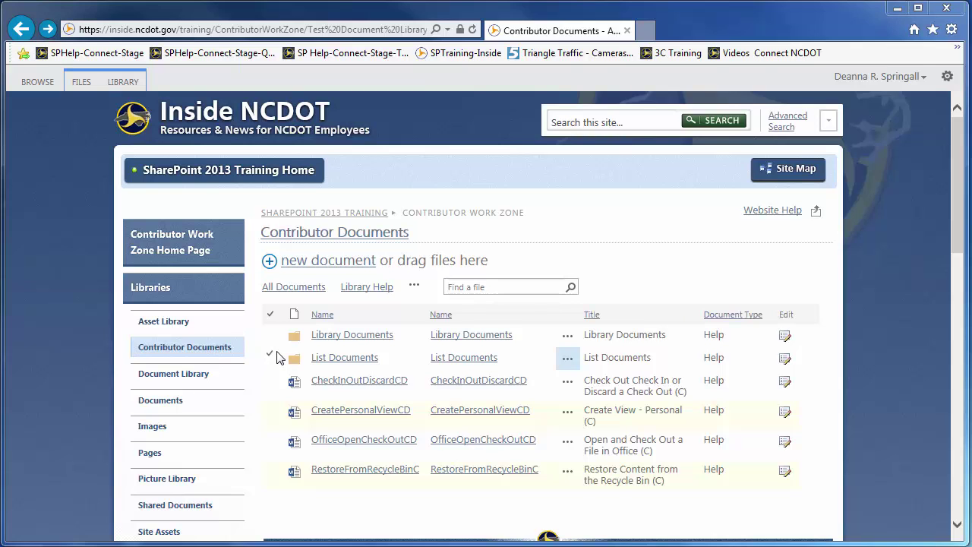
Browse the Library Documents and List Documents folders and return to the library
left_click(341, 336)
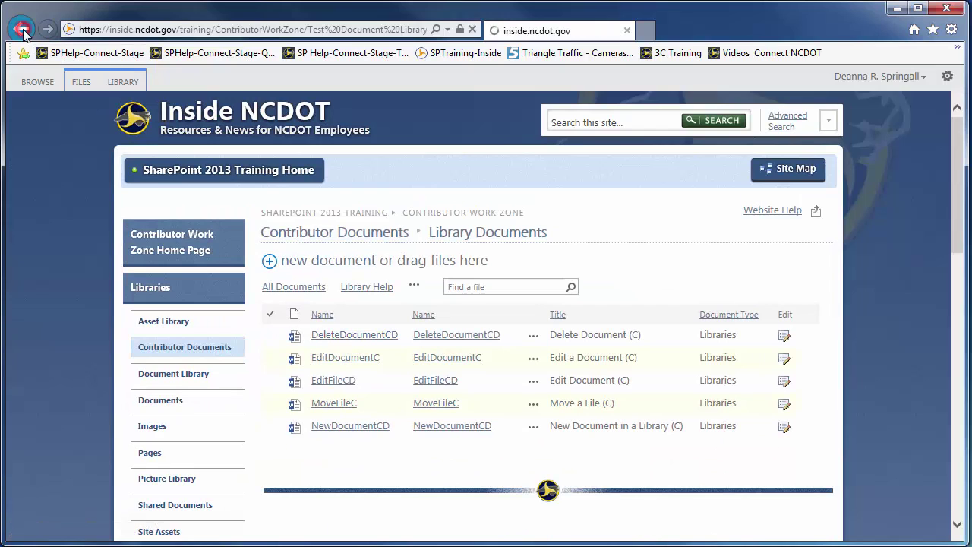
left_click(21, 31)
left_click(323, 362)
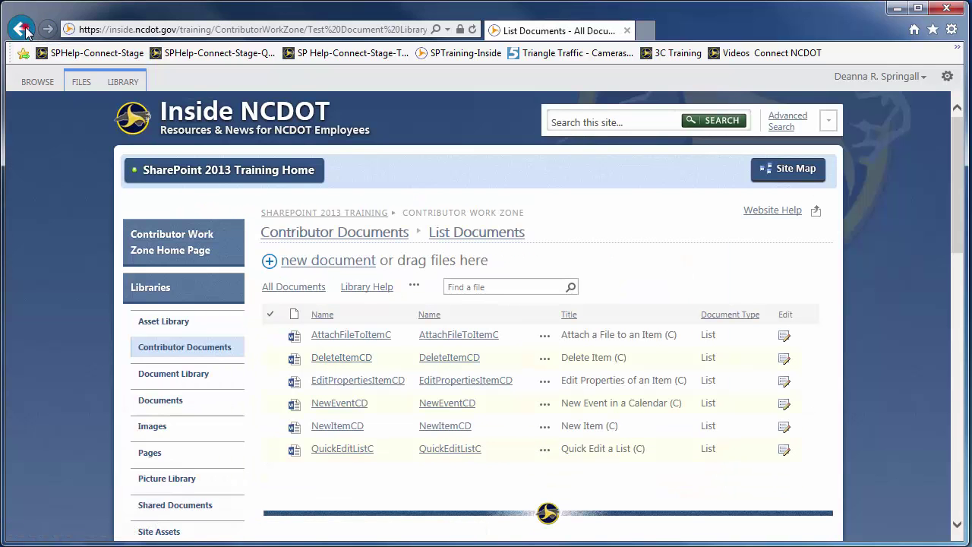
left_click(21, 31)
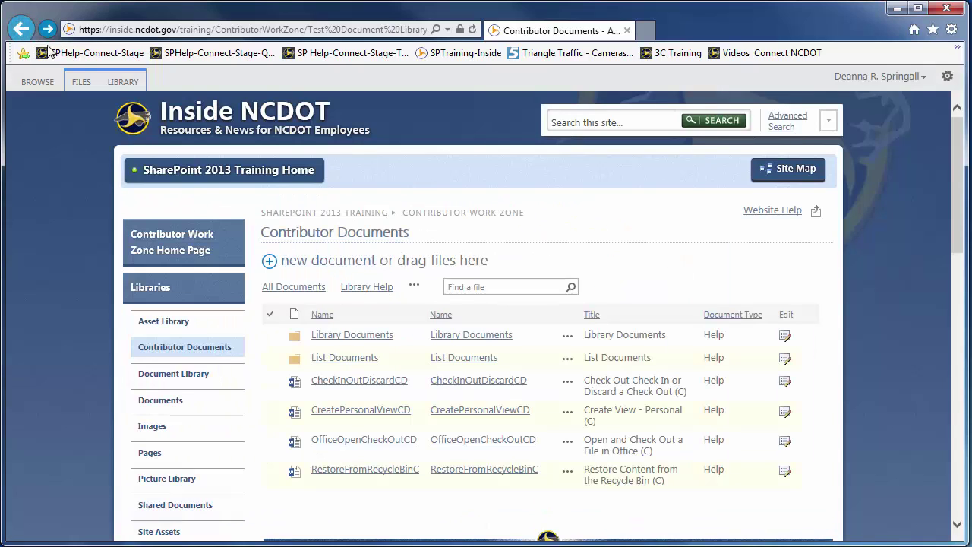
Switch the library view's style to Document Details and save it
left_click(122, 82)
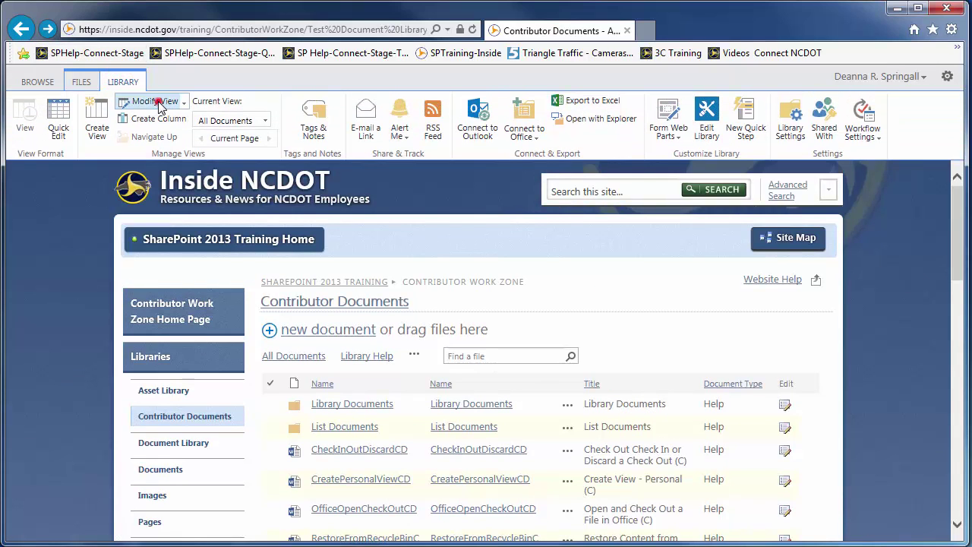
left_click(152, 101)
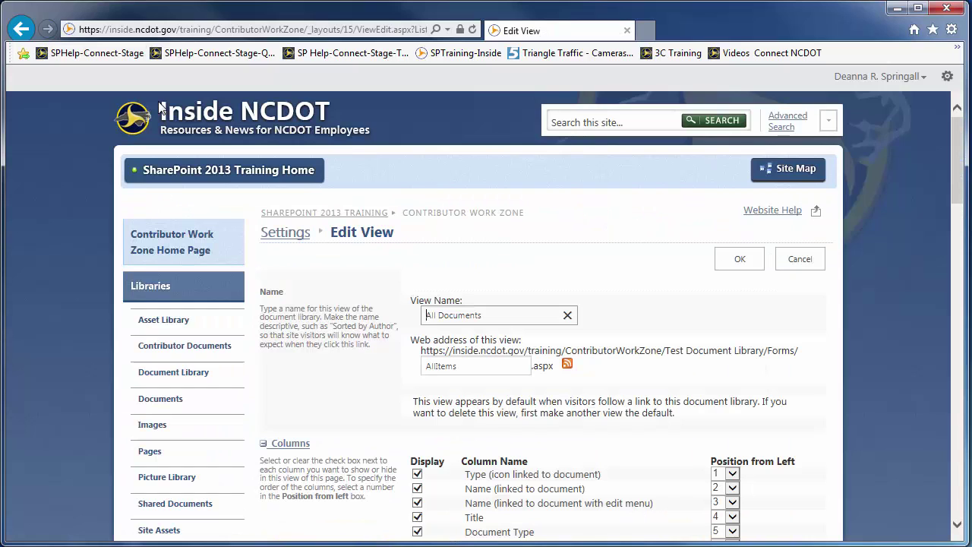
left_click(959, 495)
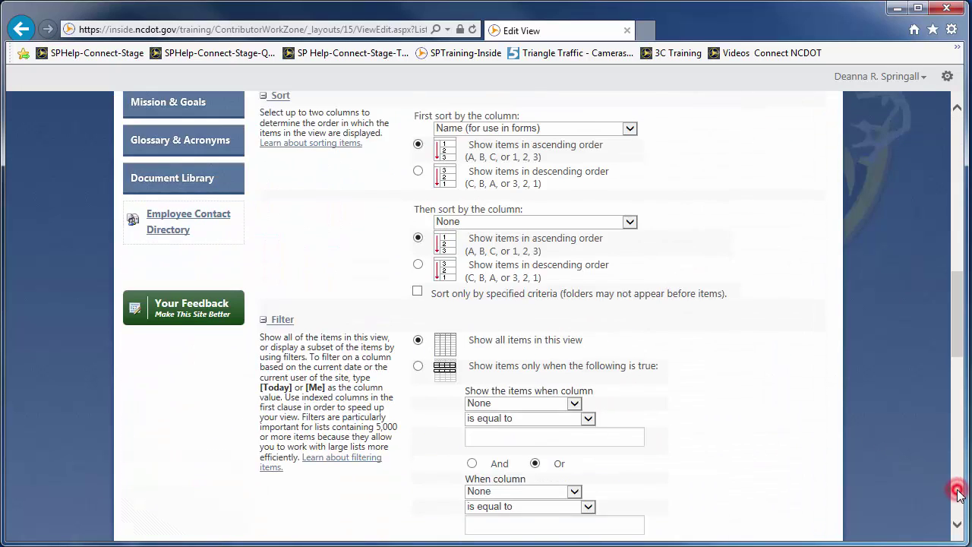
left_click(280, 259)
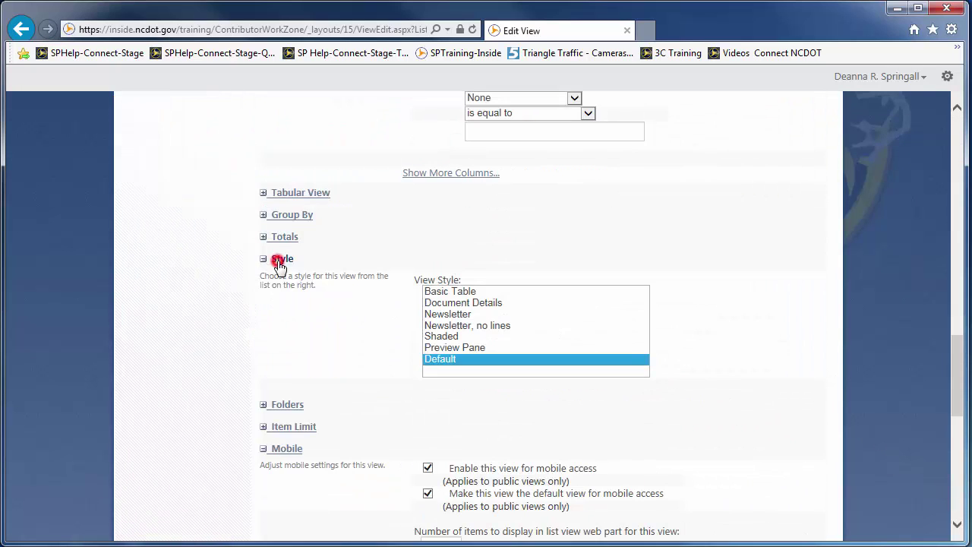
left_click(459, 303)
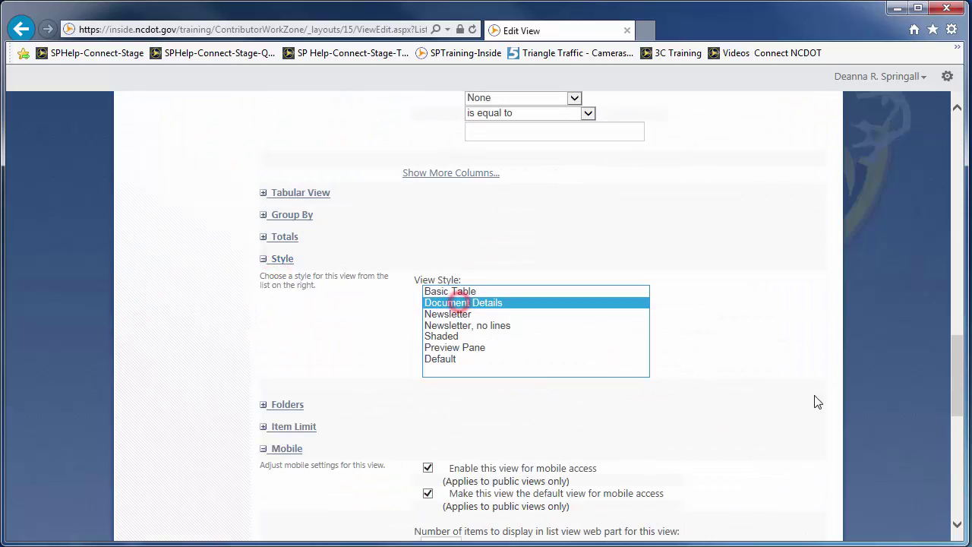
left_click(958, 477)
left_click(739, 306)
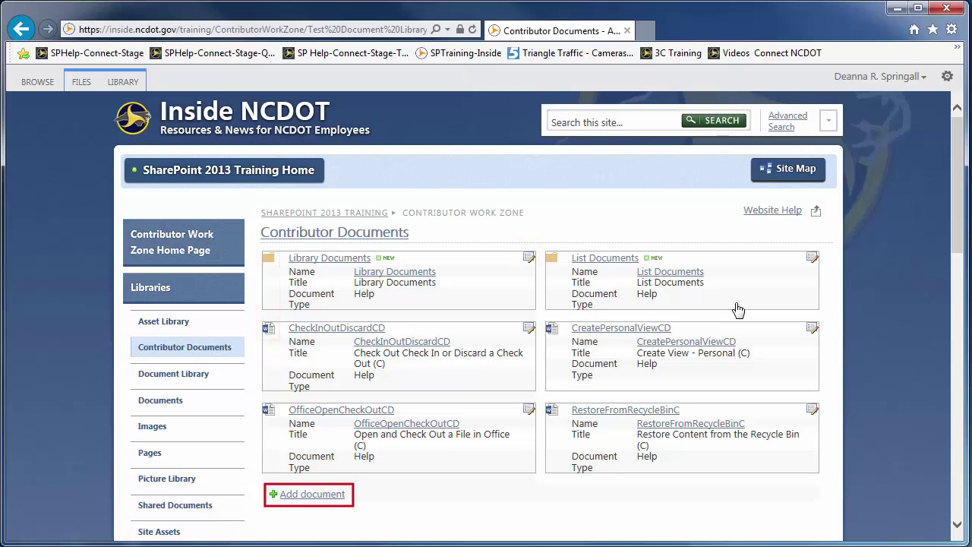
Give the Contributor Documents view the Default style and show all items without folders
left_click(123, 82)
left_click(145, 102)
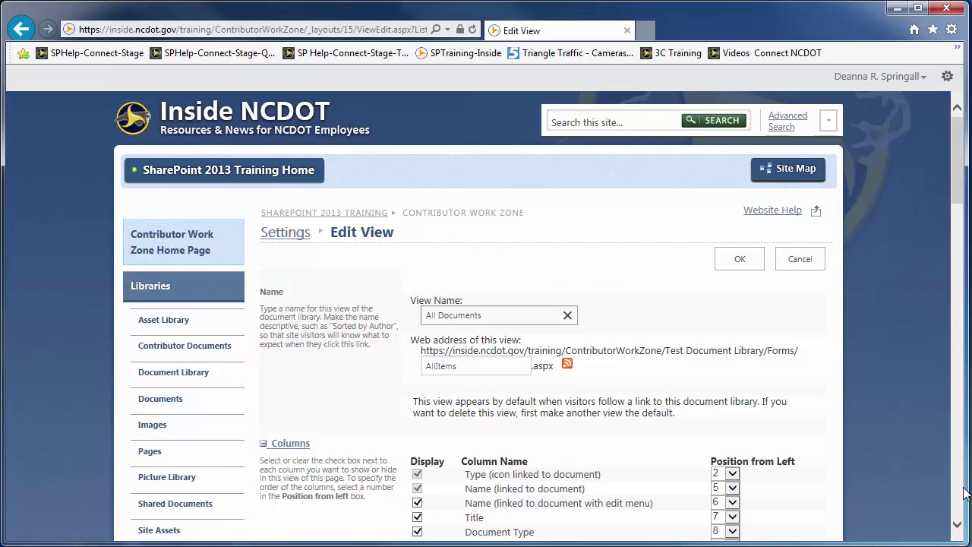
left_click(961, 493)
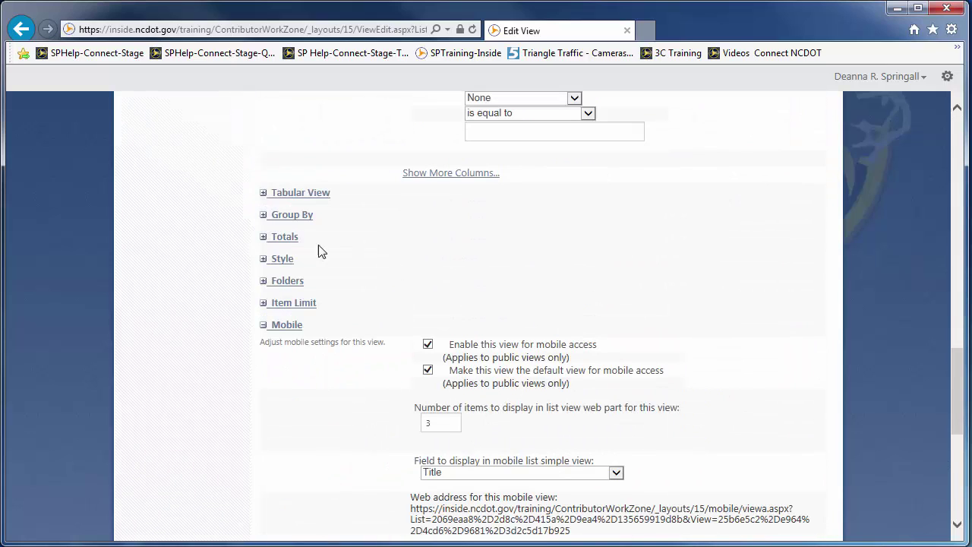
left_click(281, 259)
left_click(439, 359)
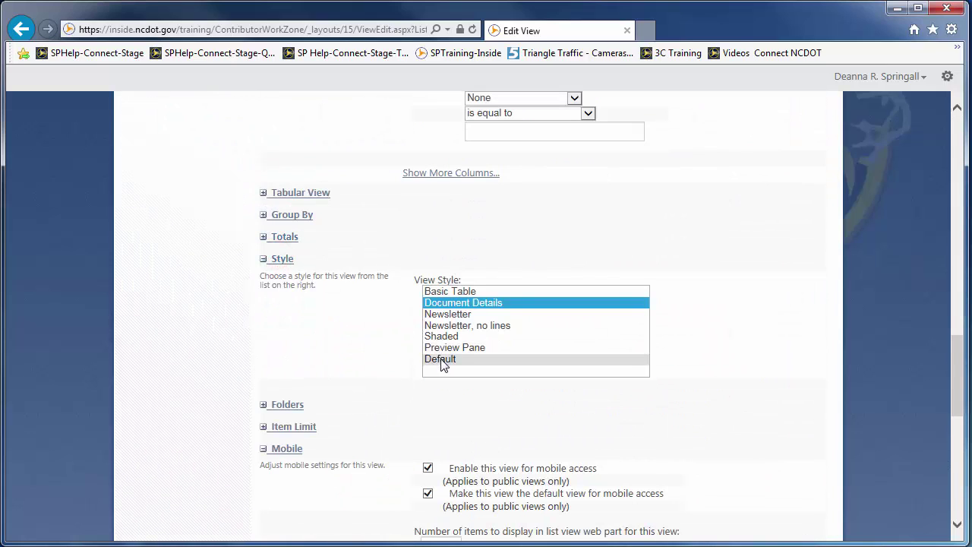
left_click(282, 258)
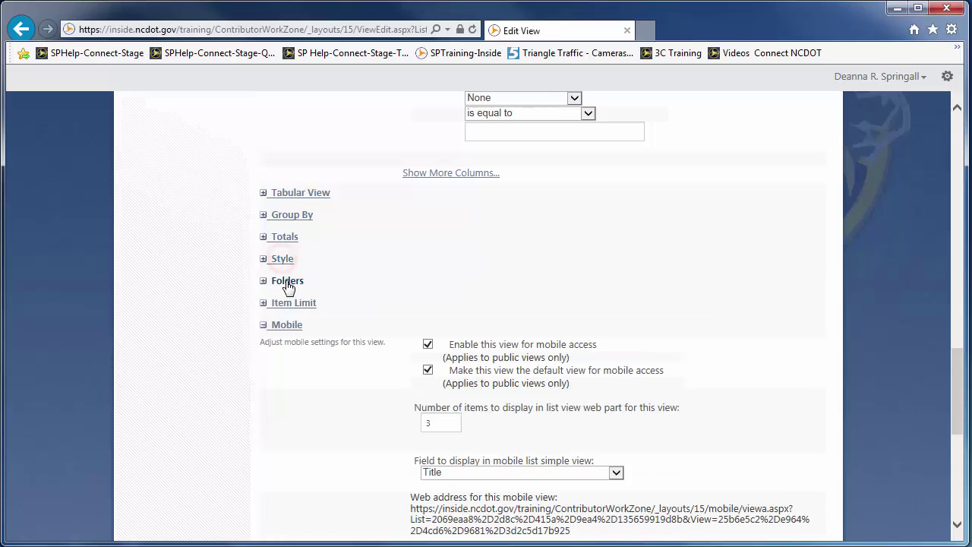
left_click(287, 281)
left_click(427, 327)
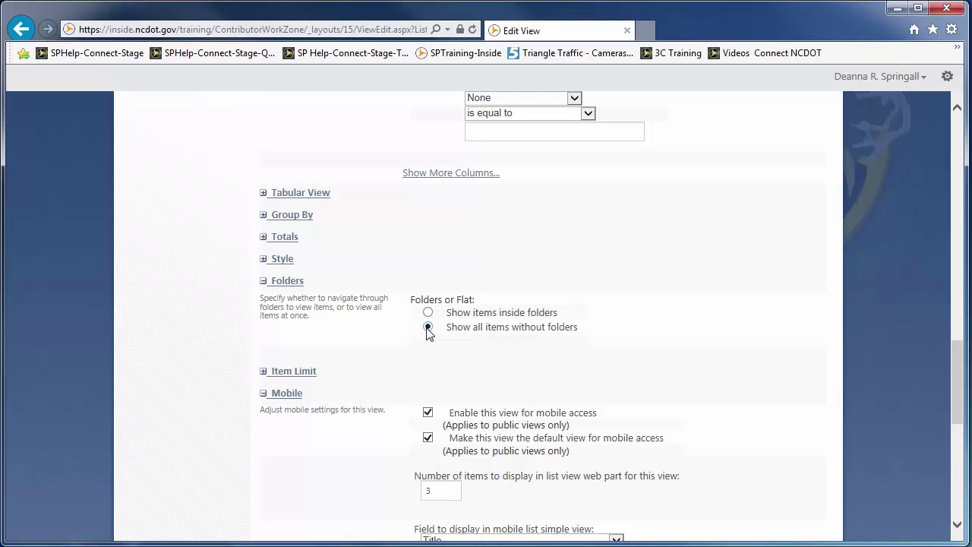
left_click(962, 494)
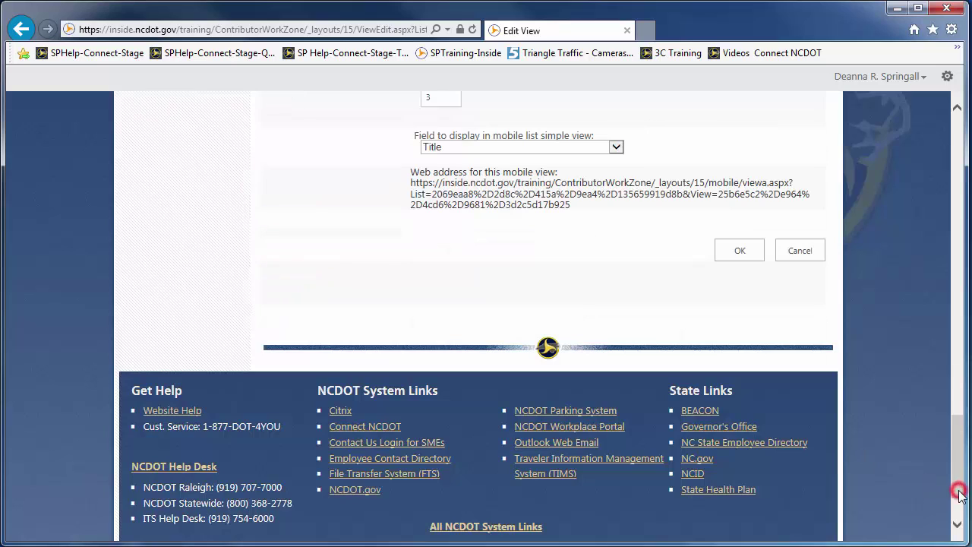
left_click(735, 249)
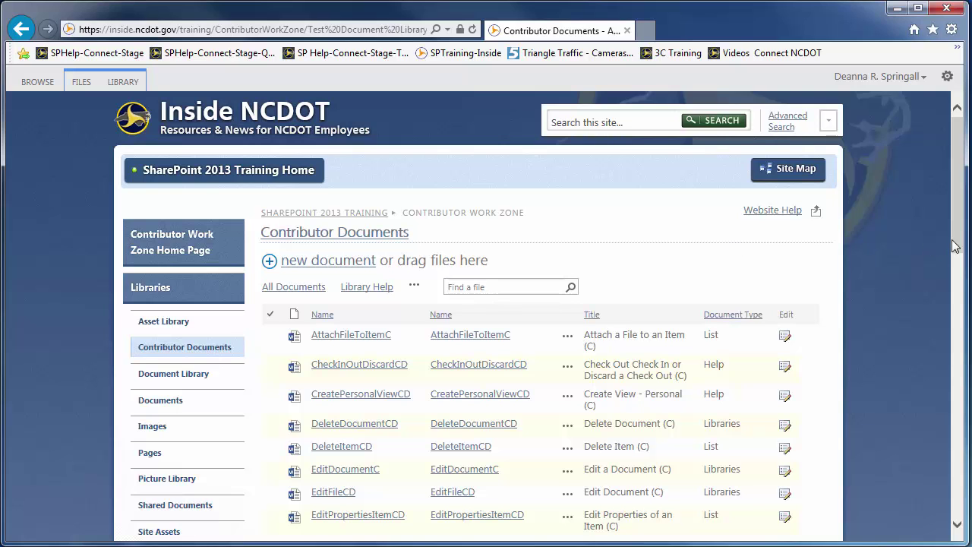
Go to the Custom List listing six ferry routes with their ferry names
left_click(956, 266)
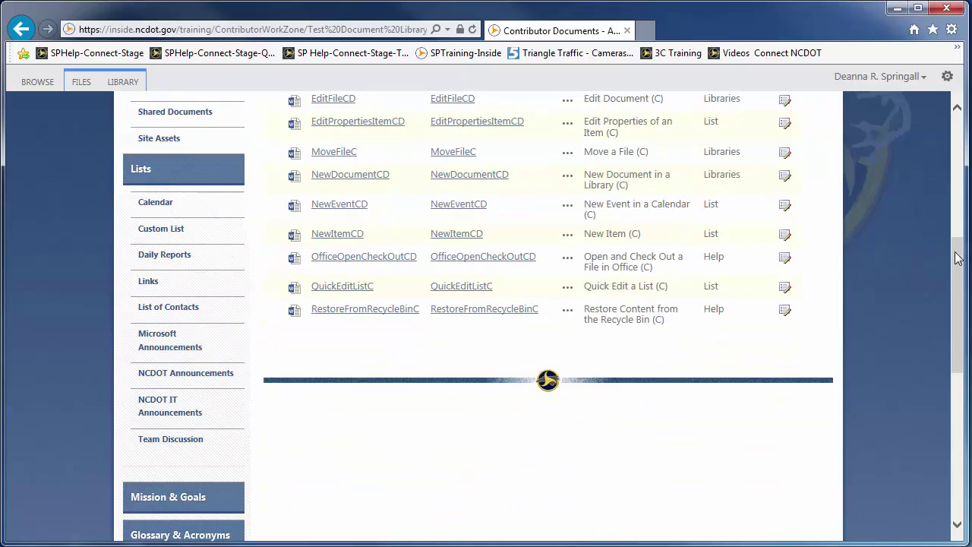
left_click(959, 225)
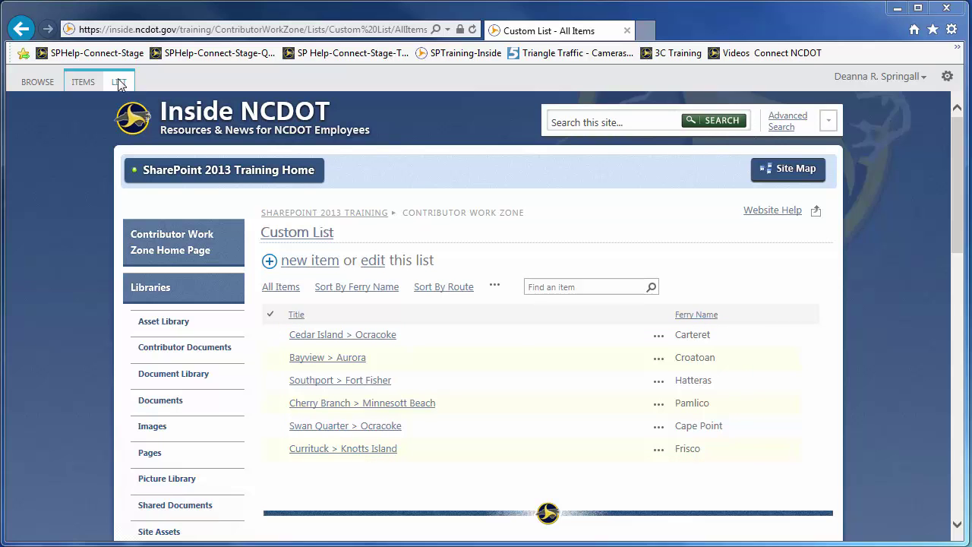
Start a new column for the Custom List from the List ribbon commands
left_click(119, 82)
left_click(157, 118)
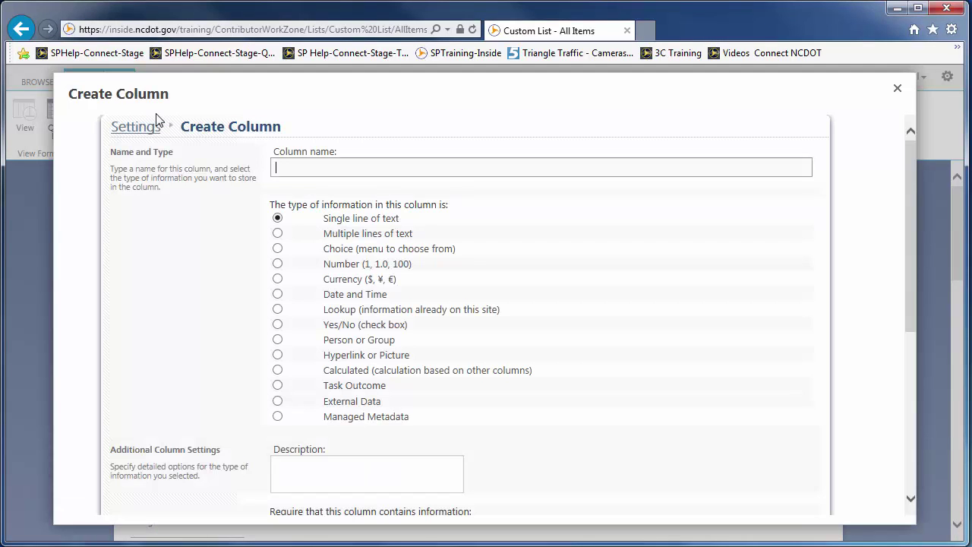
Create the Ferry Classes choice column with choices Hatteras, River and Sound and no default value
type("Ferry Classes")
left_click(278, 249)
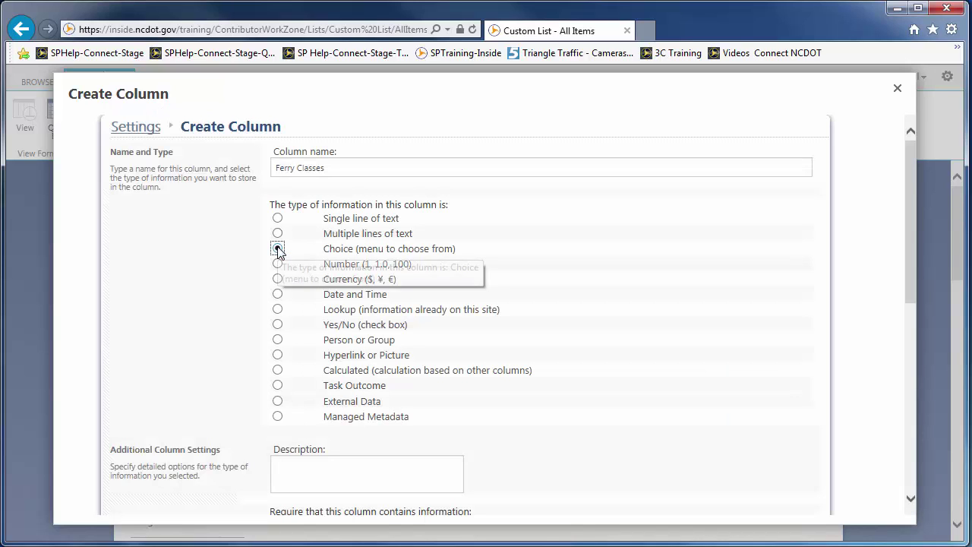
left_click_drag(914, 290, 905, 449)
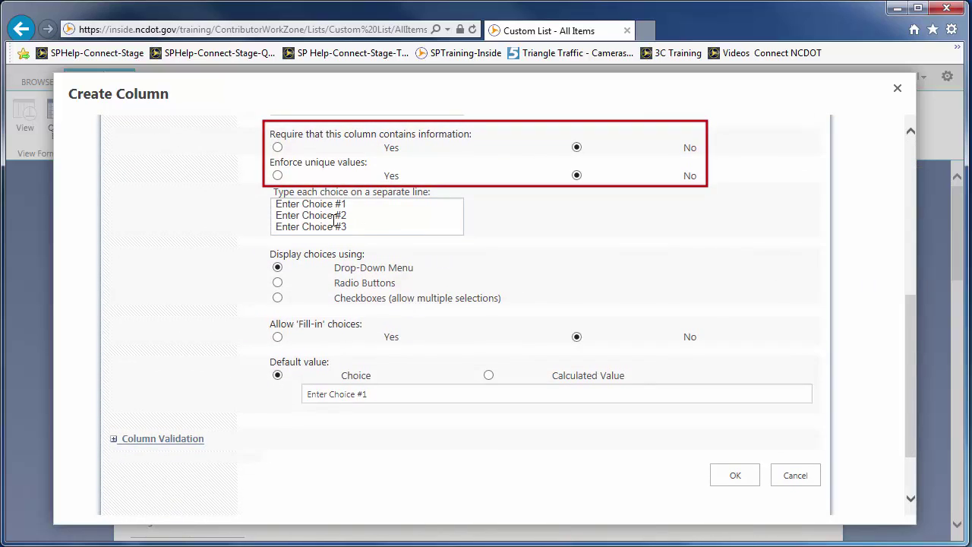
mouse_move(347, 226)
left_mouse_down()
mouse_move(278, 220)
mouse_move(269, 202)
left_mouse_up()
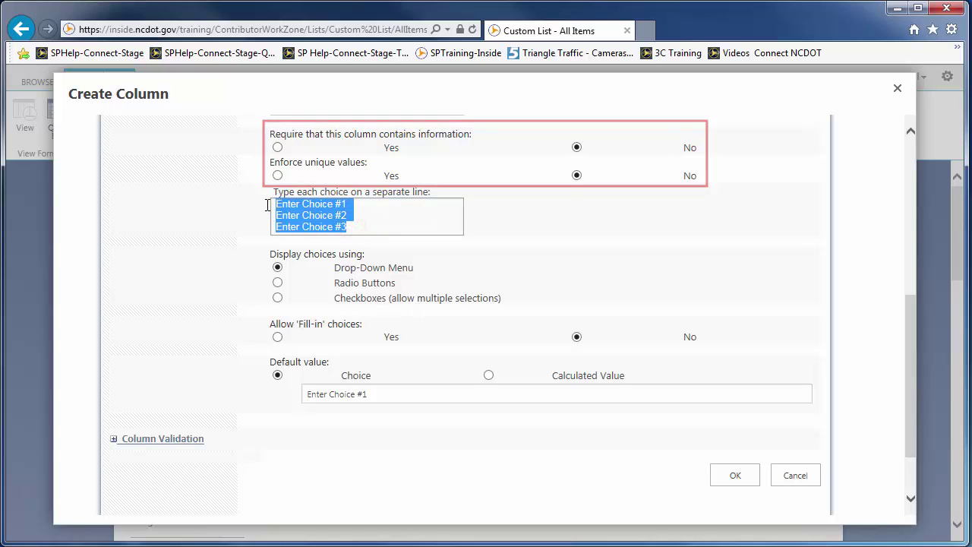
type("Hatteras")
key("Return")
type("River")
key("Return")
type("Sound")
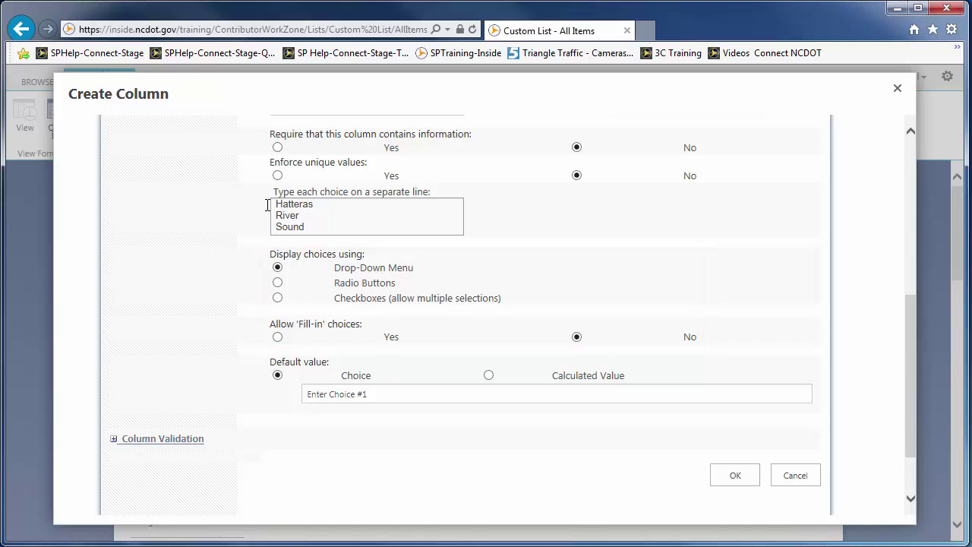
left_click(390, 393)
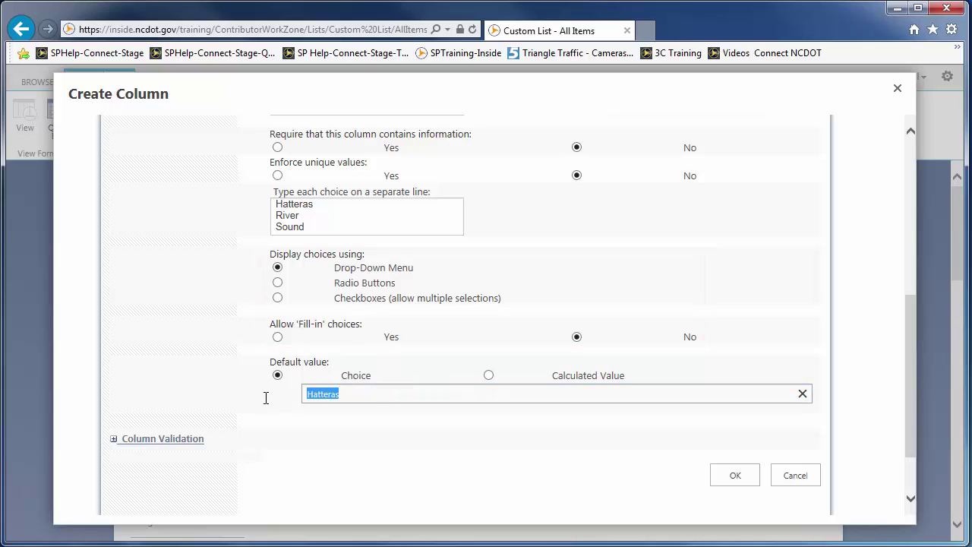
key("Delete")
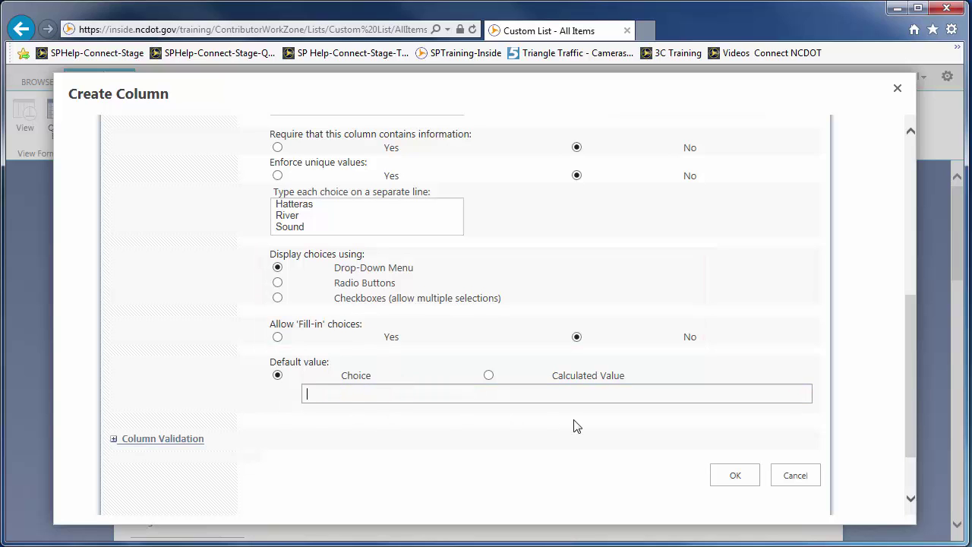
left_click(731, 477)
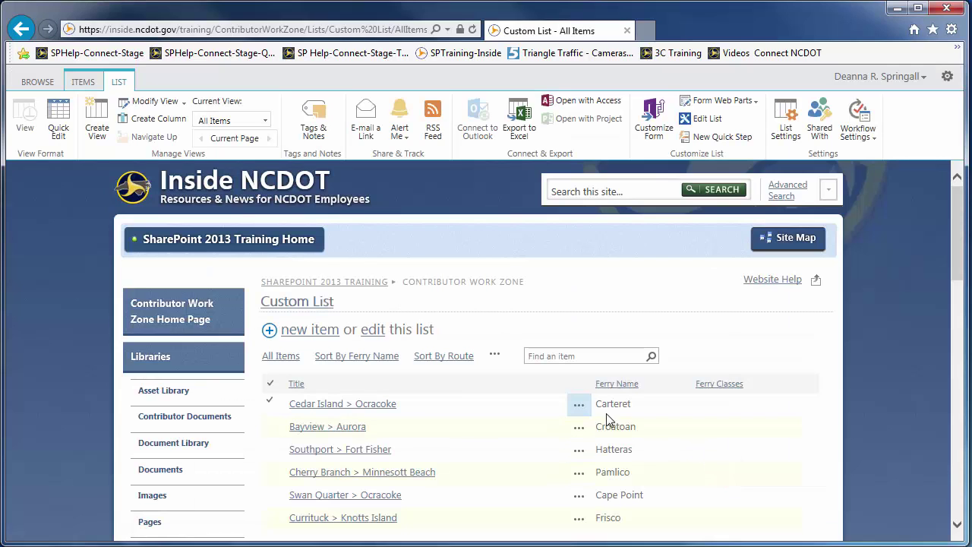
Set Ferry Classes to Sound on the Cedar Island > Ocracoke route and save the item
left_click(579, 404)
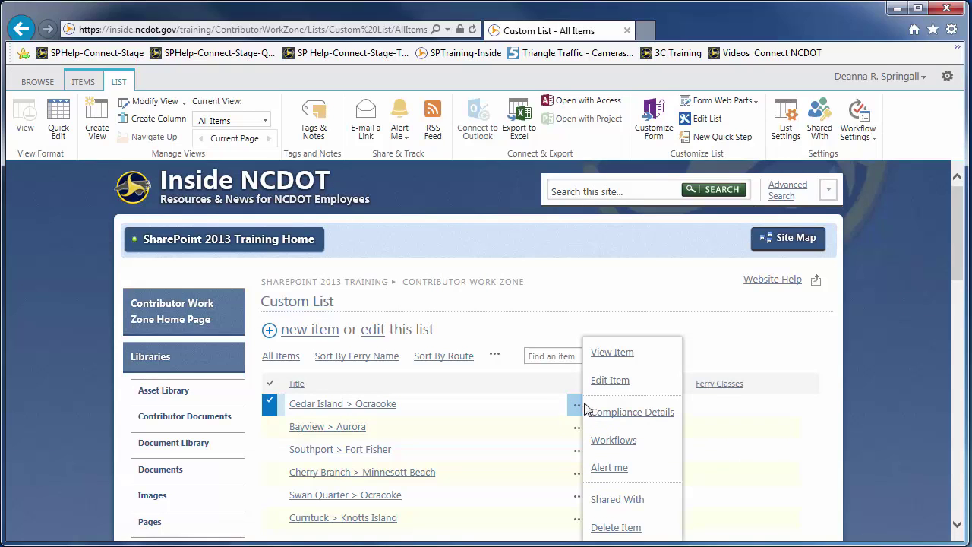
left_click(601, 381)
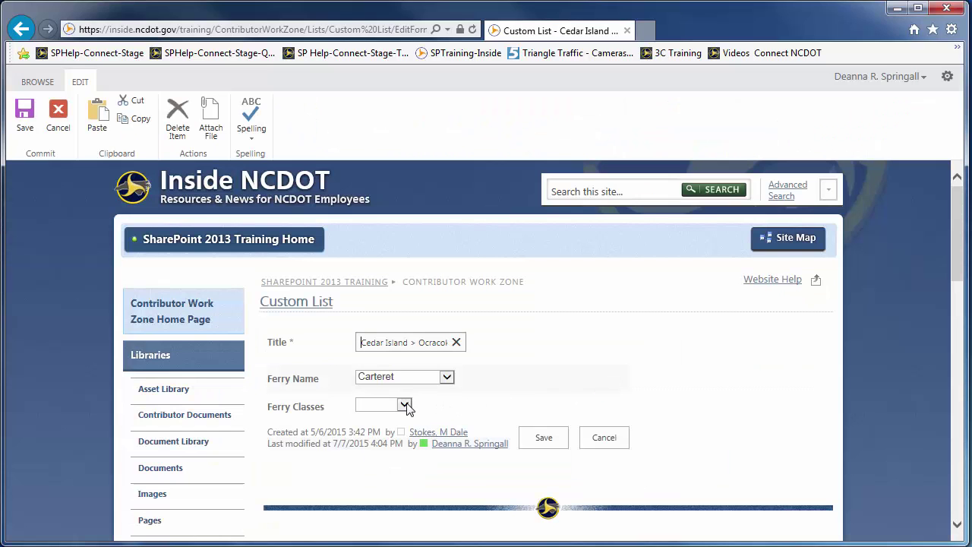
left_click(405, 405)
left_click(410, 439)
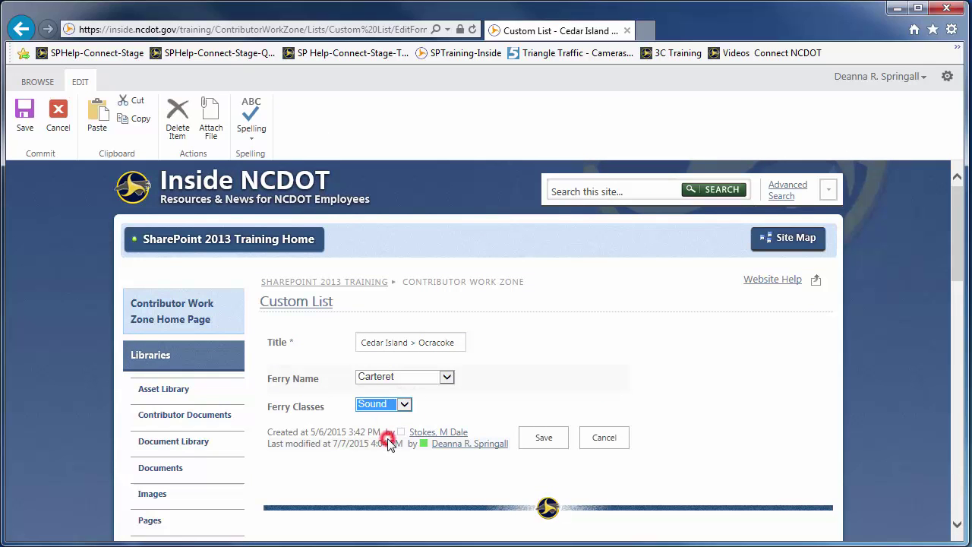
left_click(542, 441)
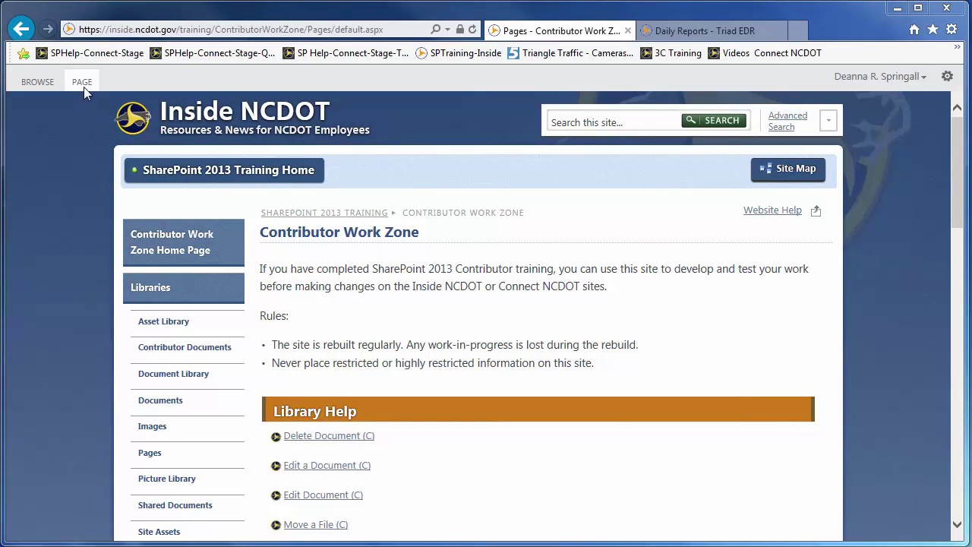
Edit the Contributor Work Zone page and insert the Daily Reports list web part into the Header zone
left_click(84, 86)
left_click(24, 121)
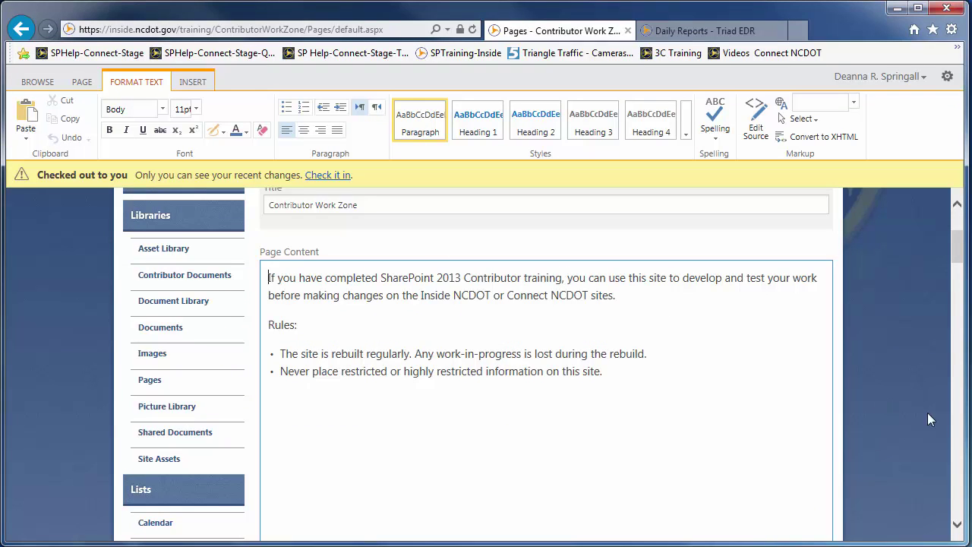
left_click(961, 430)
left_click(566, 330)
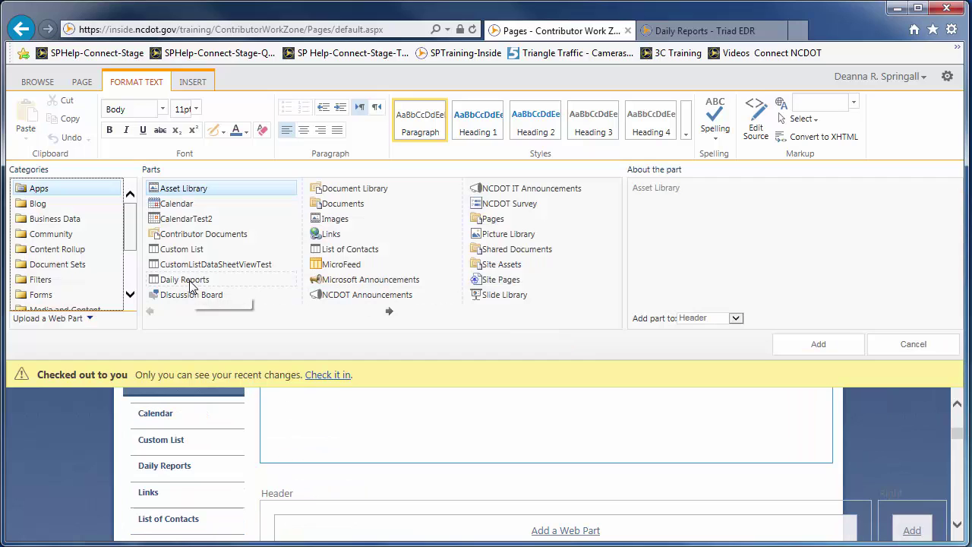
left_click(184, 281)
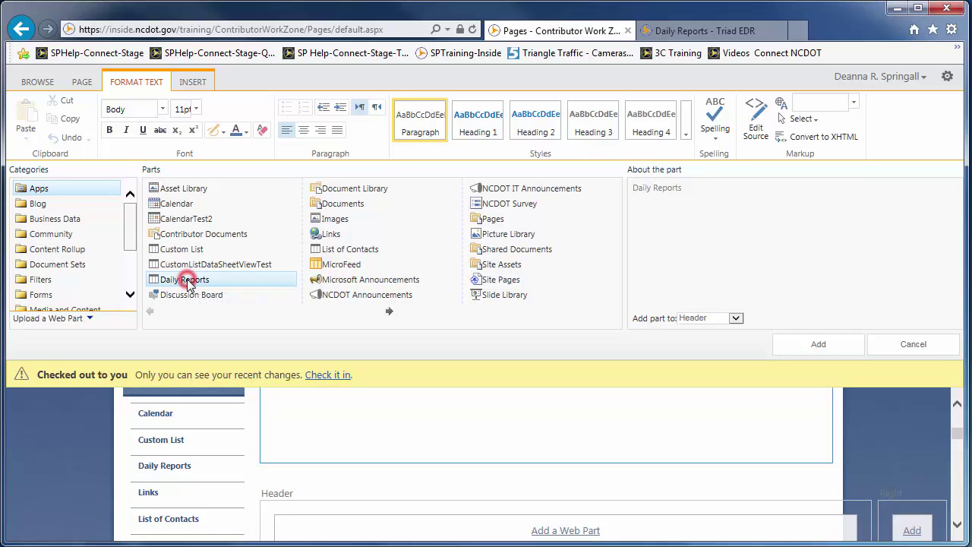
left_click(818, 346)
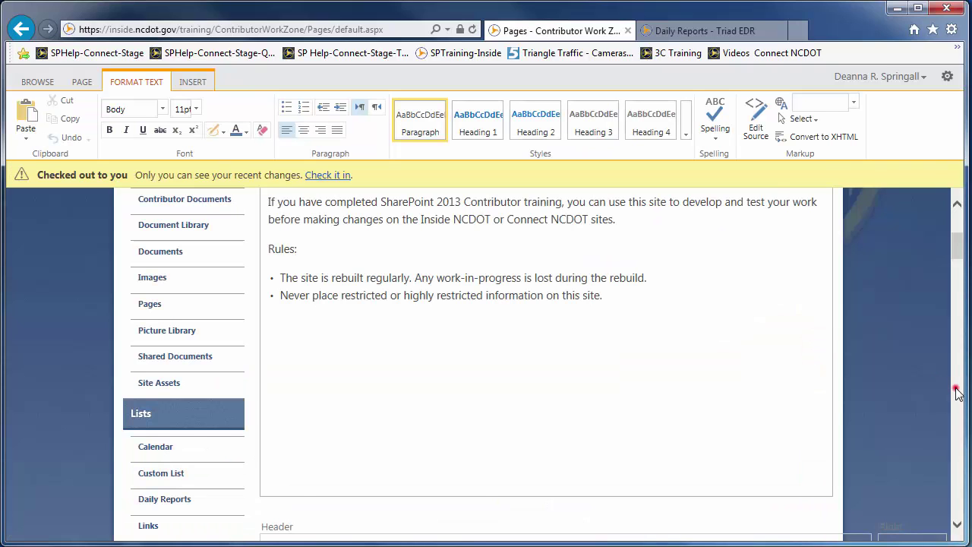
left_click(959, 393)
Switch the Daily Reports web part's Selected View to Triad EDR, accepting the view-change warning
mouse_move(843, 322)
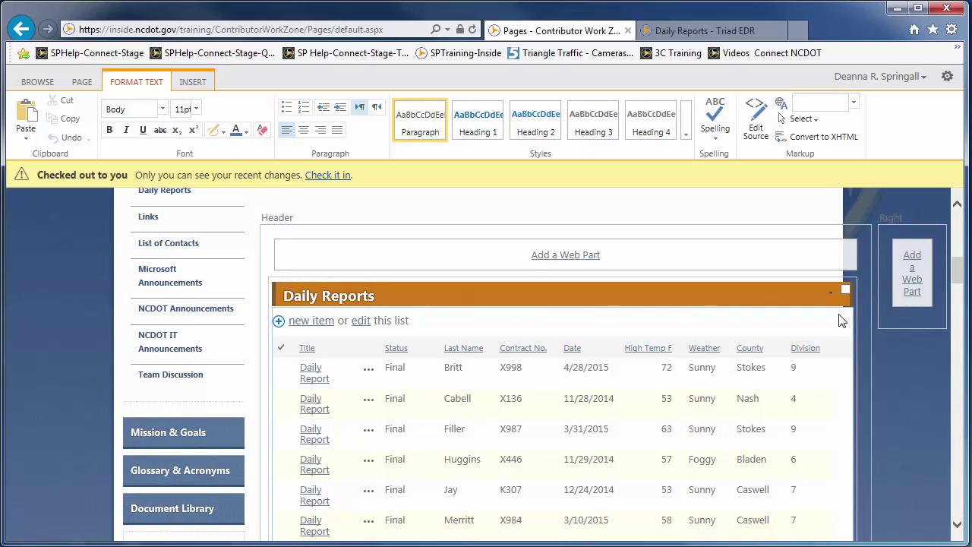
left_click(832, 296)
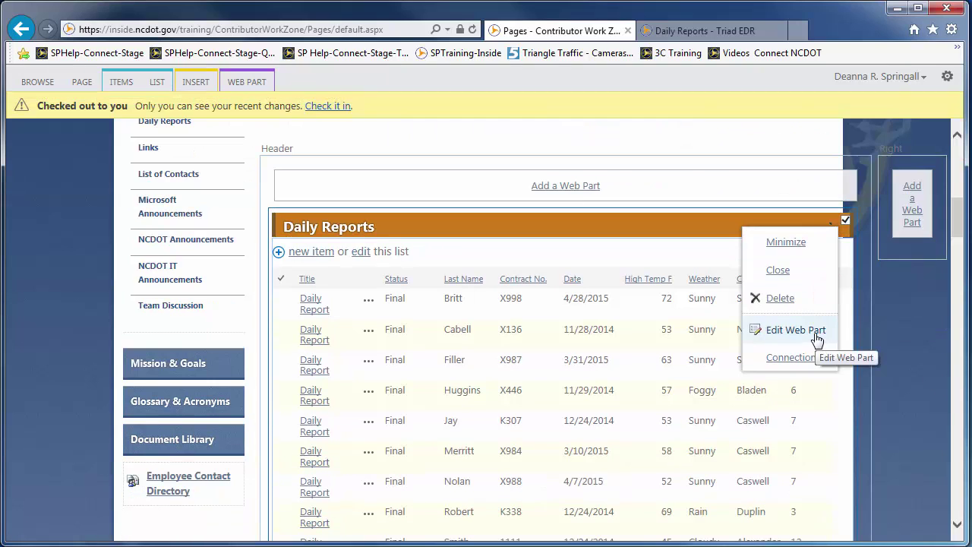
left_click(813, 342)
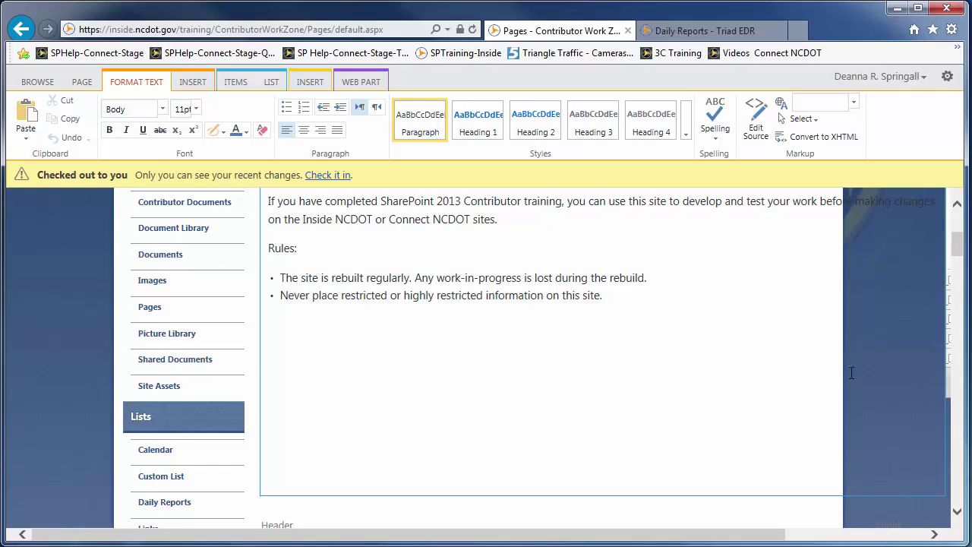
left_click(906, 539)
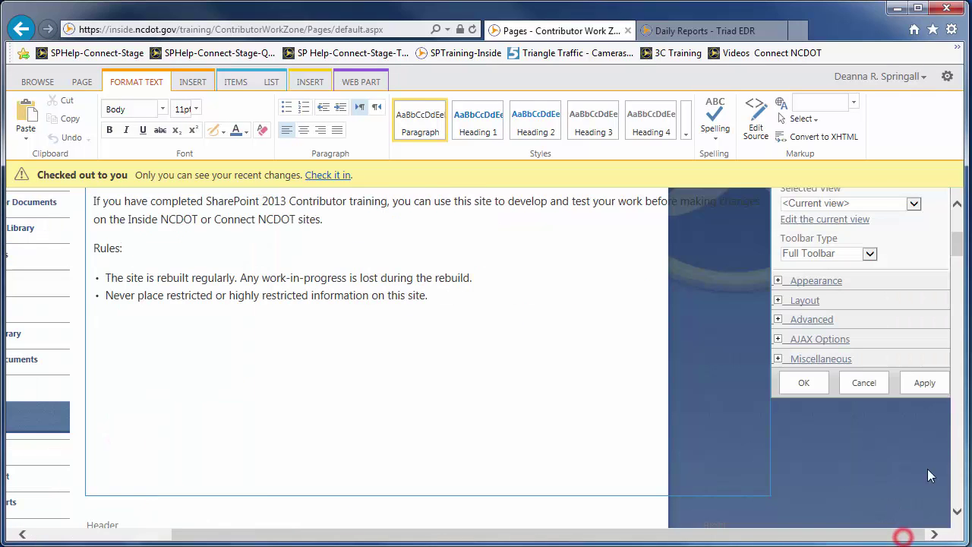
left_click(958, 246)
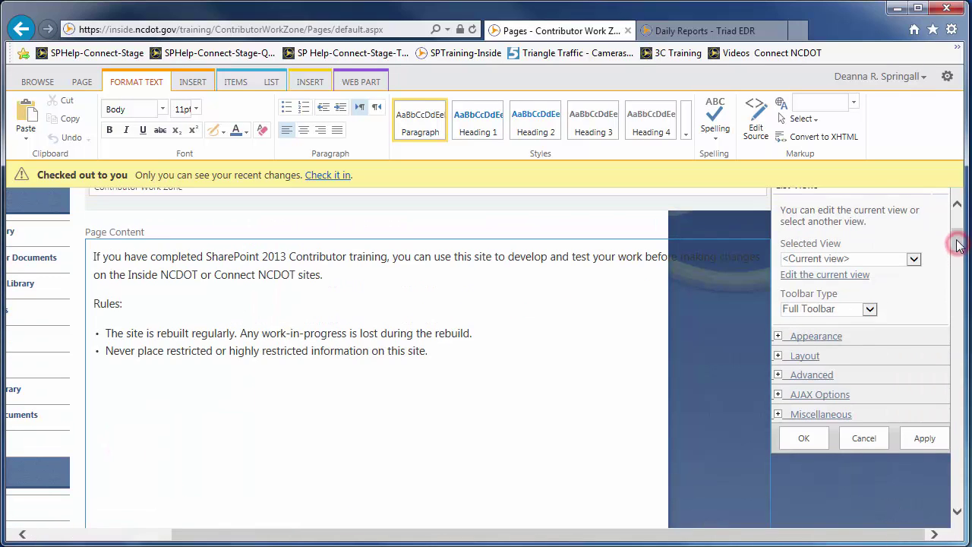
left_click(877, 259)
left_click(827, 247)
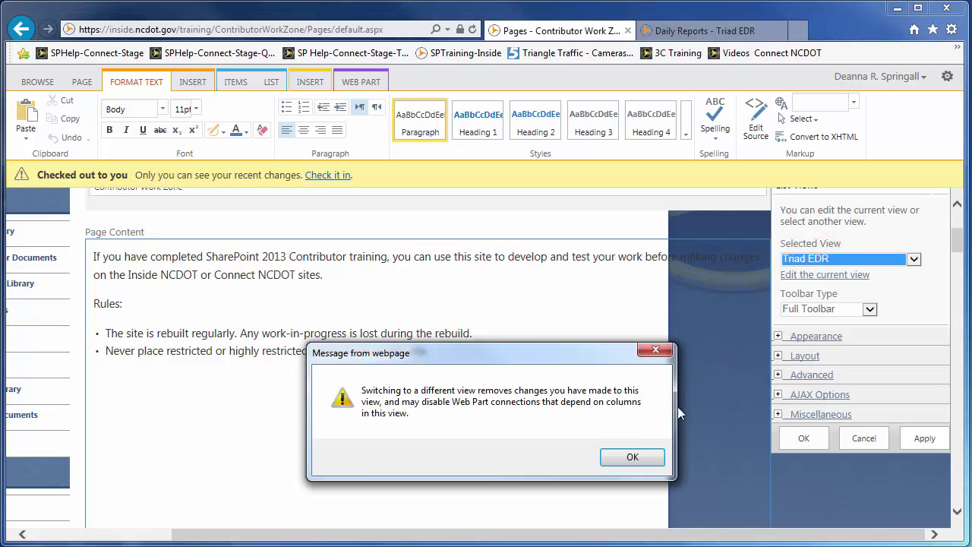
left_click(640, 456)
left_click(799, 441)
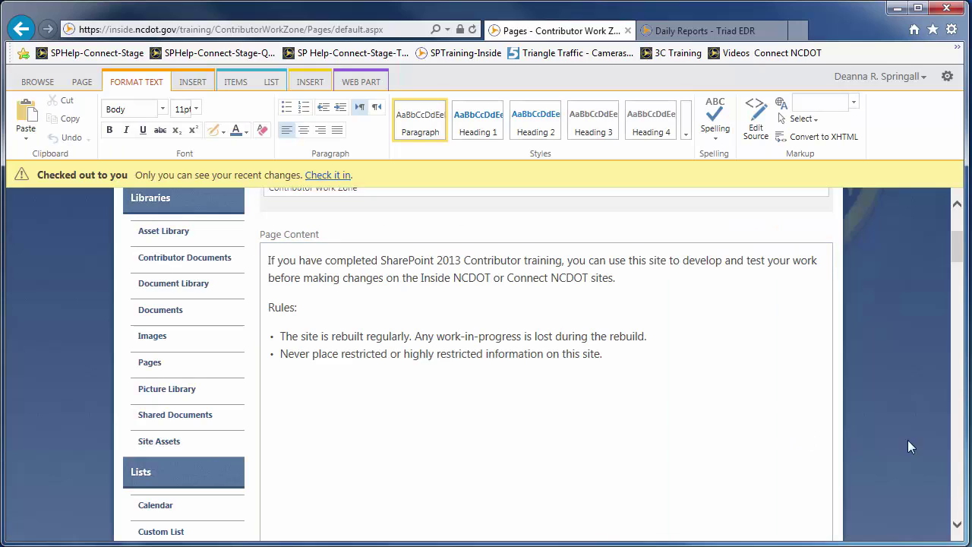
left_click(958, 456)
mouse_move(816, 376)
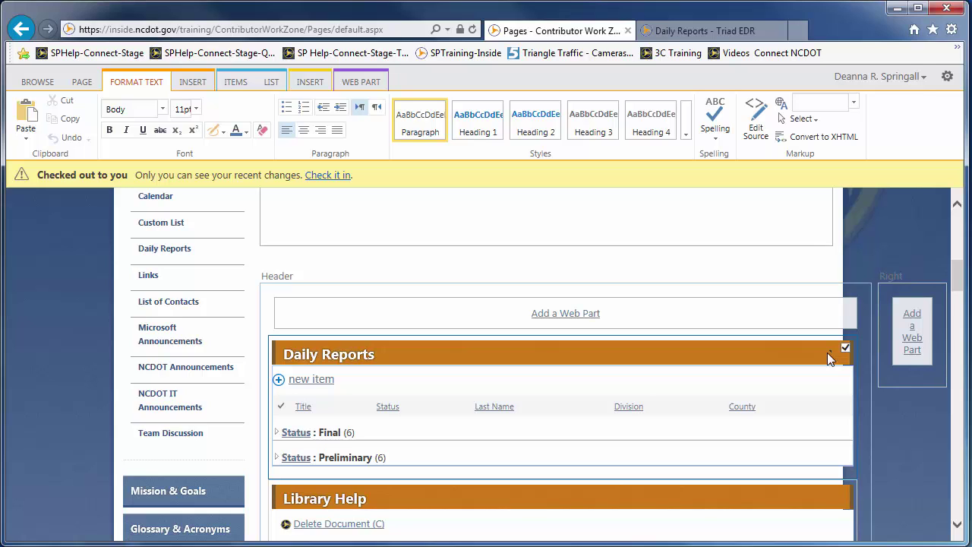
Open the Edit View page for the Daily Reports web part's current view, saving pending changes
left_click(831, 355)
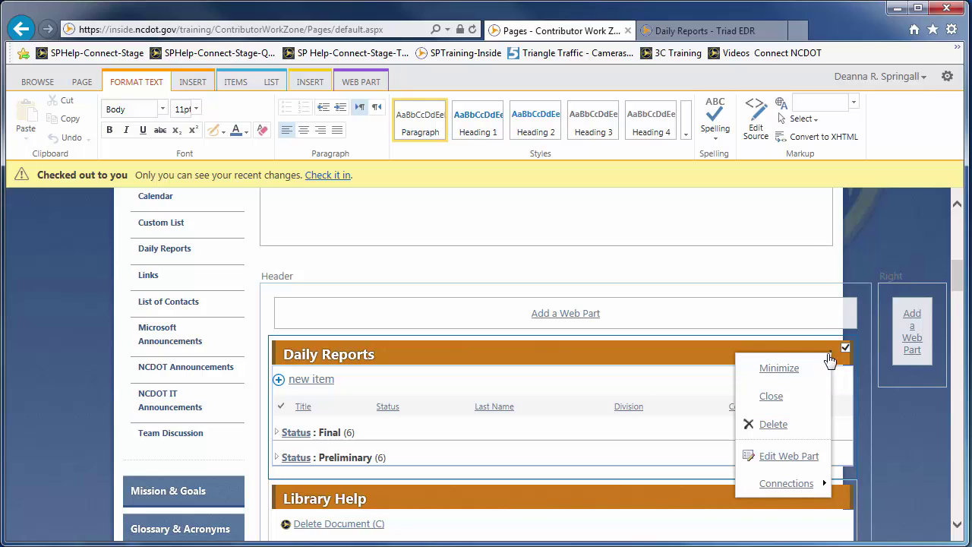
left_click(793, 454)
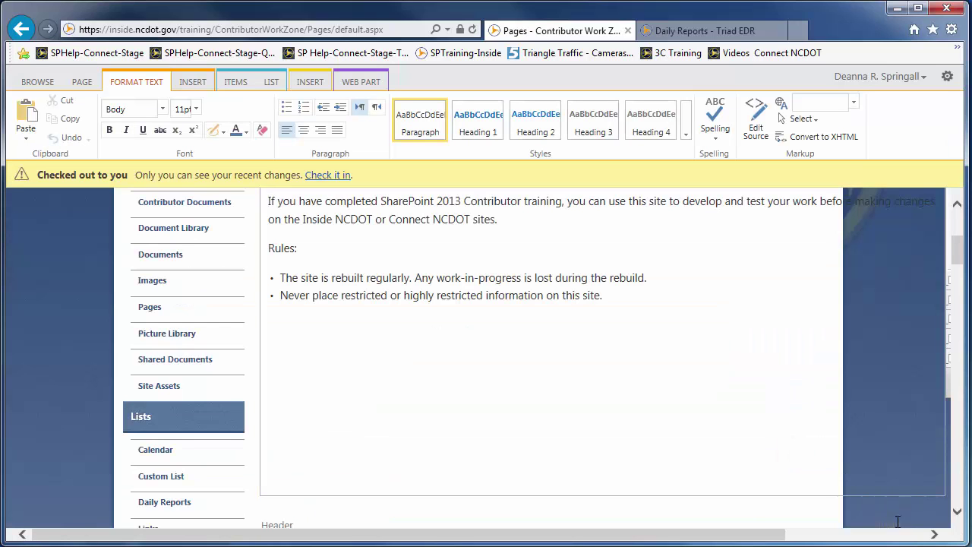
left_click(900, 536)
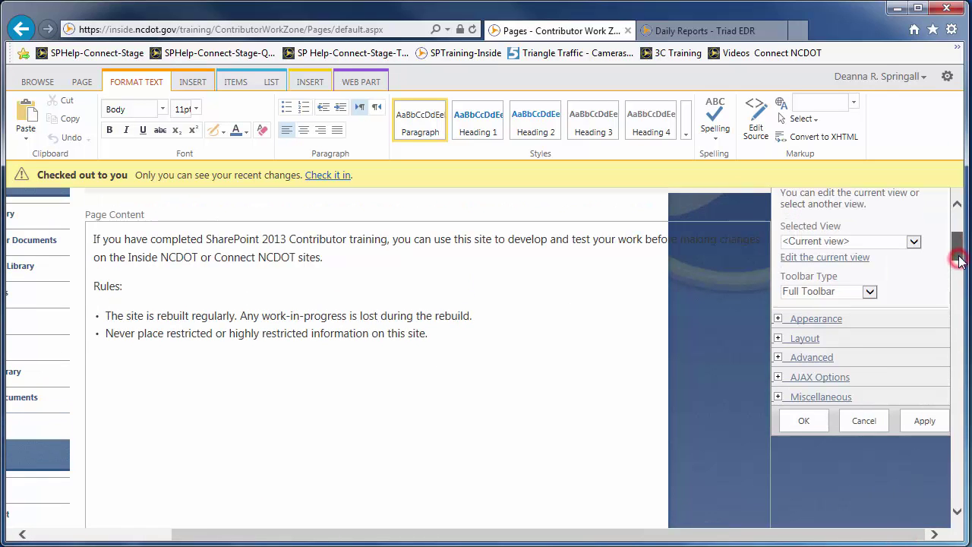
left_click(851, 258)
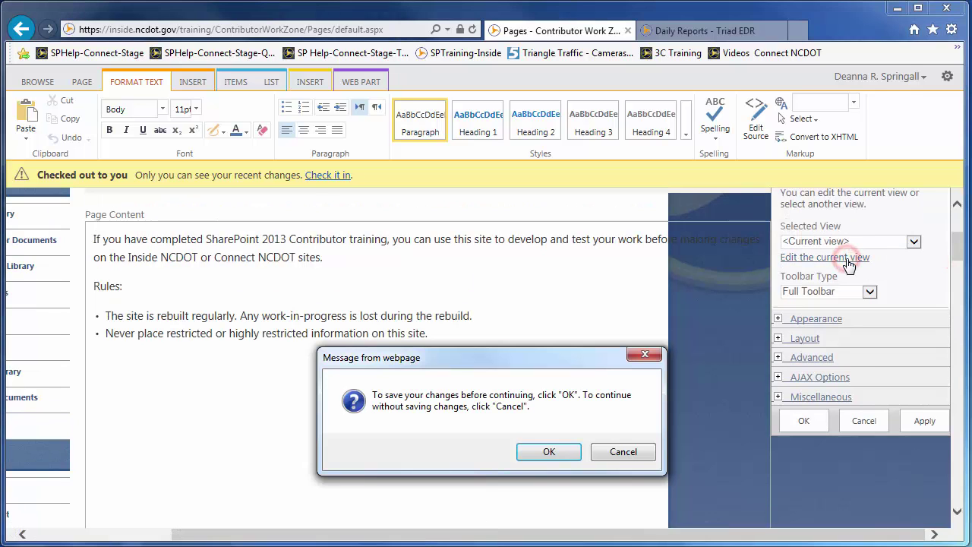
left_click(549, 451)
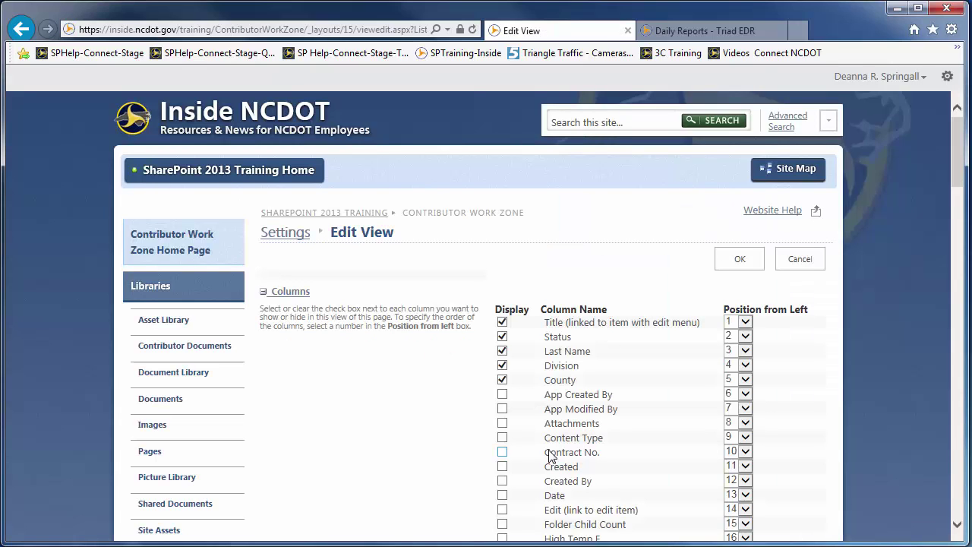
Set the view's first Group By column to County instead of Status and save
left_click(957, 492)
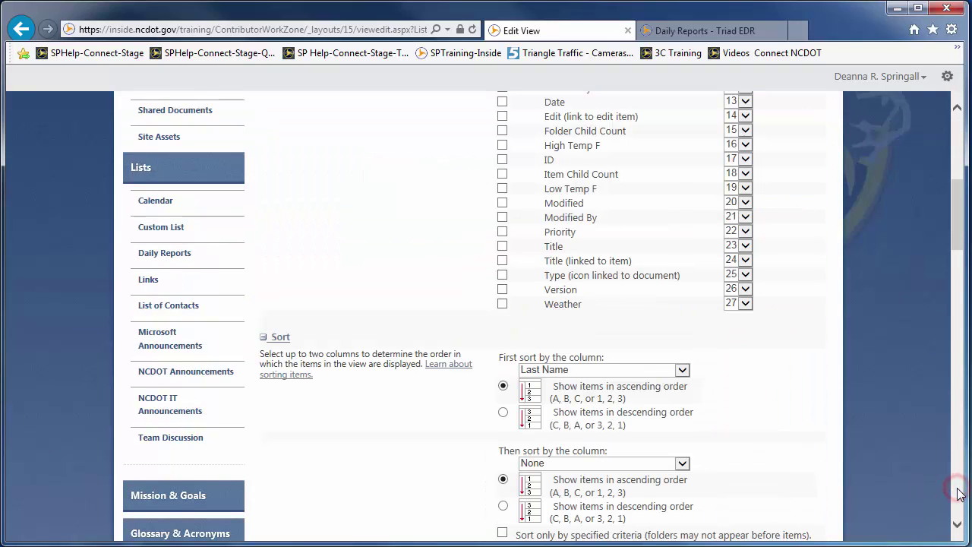
left_click(957, 492)
left_click(957, 491)
left_click(958, 491)
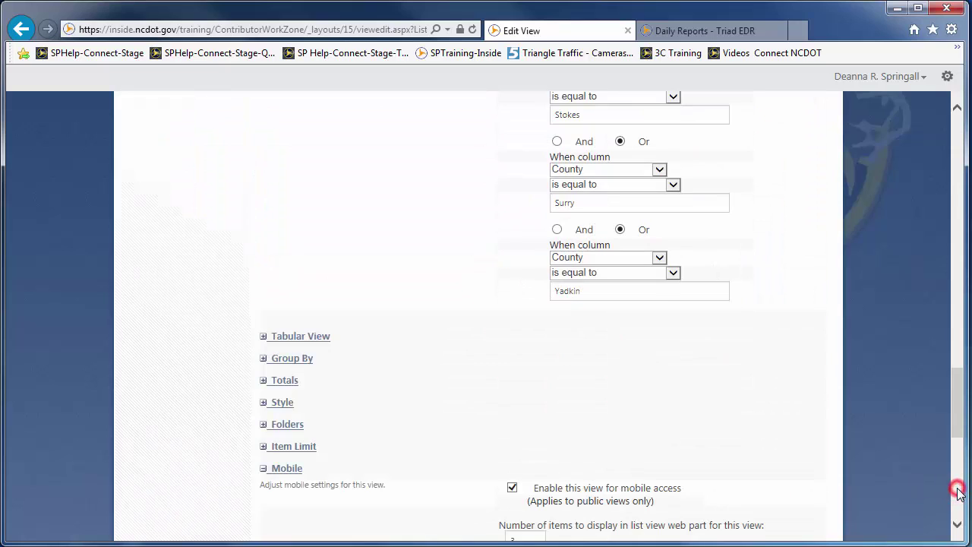
left_click(300, 362)
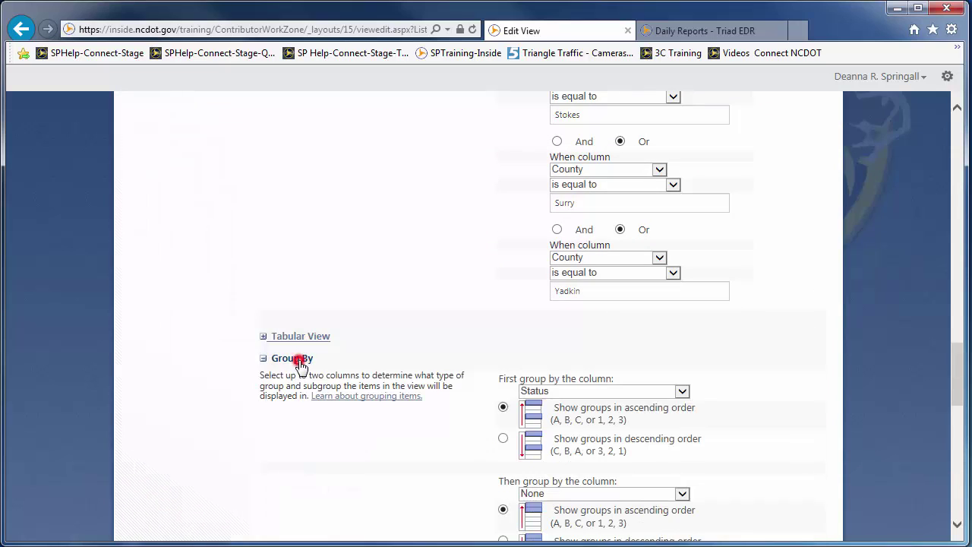
left_click(535, 392)
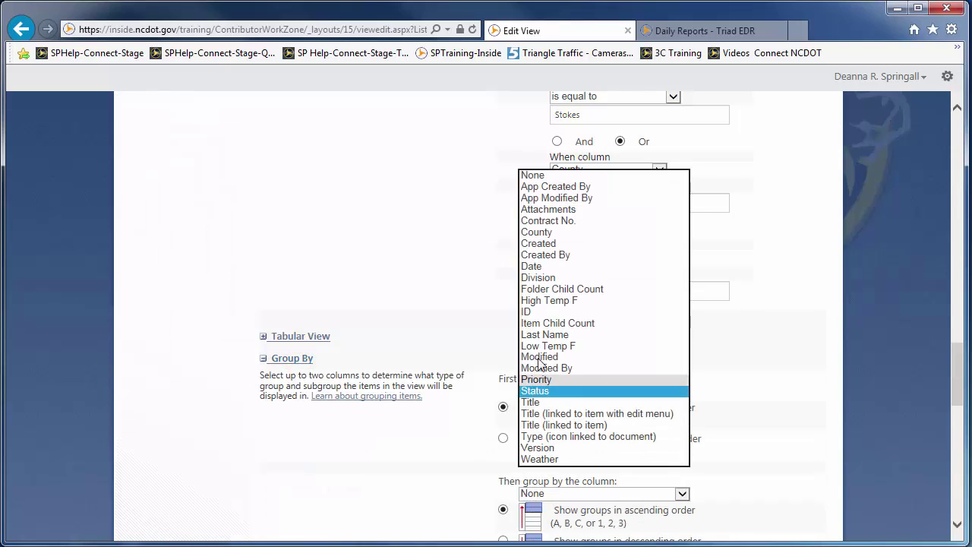
left_click(541, 233)
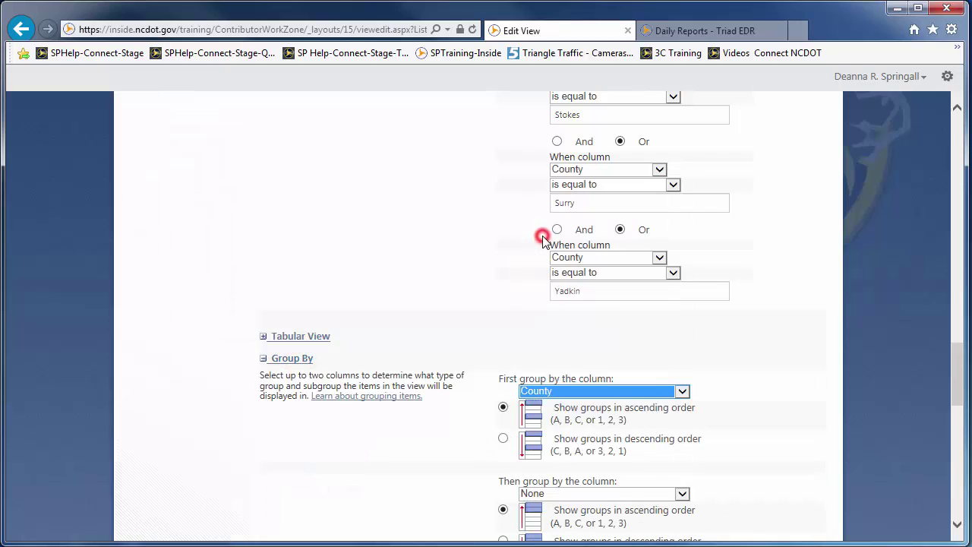
left_click(959, 492)
left_click(743, 530)
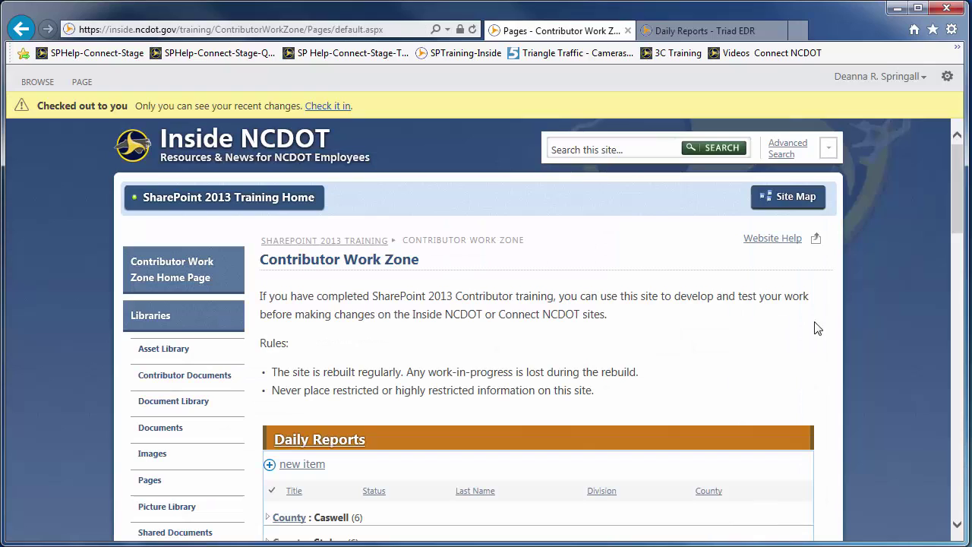
Switch to the 'Daily Reports - Triad EDR' browser tab and reload the list page
scroll(959, 203, "down", 2)
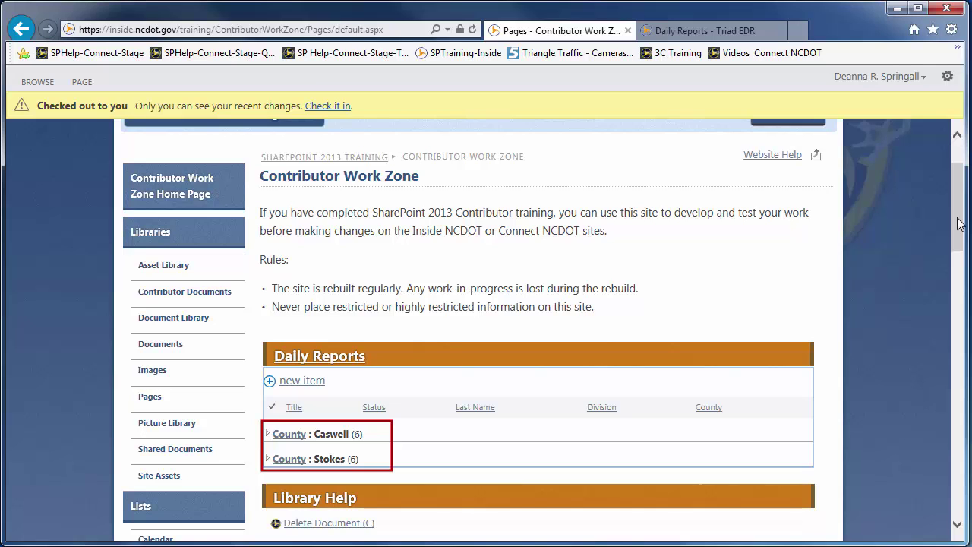
left_click(694, 32)
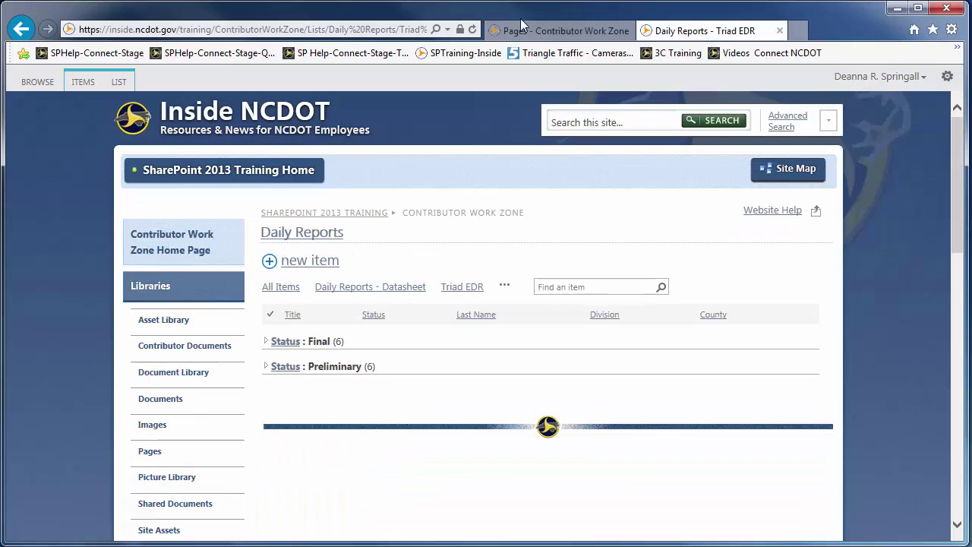
left_click(472, 29)
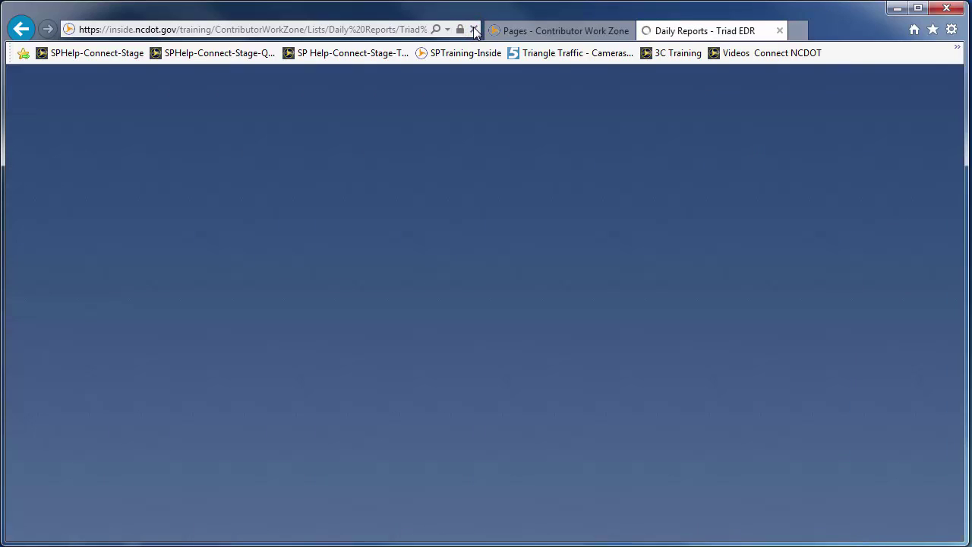